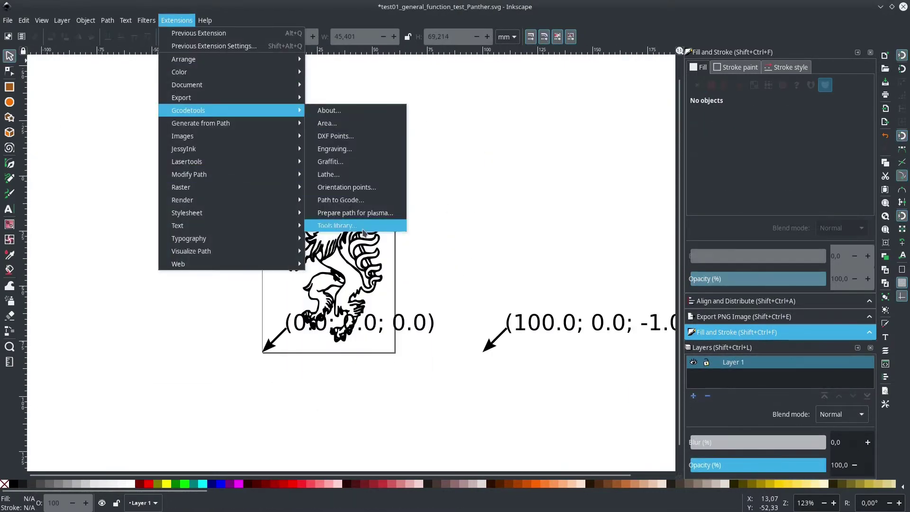
# - Add a Cylindrical cutter tool table from the Gcodetools Tools library and set its diameter to 0.1
pyautogui.click(364, 232)
pyautogui.click(558, 392)
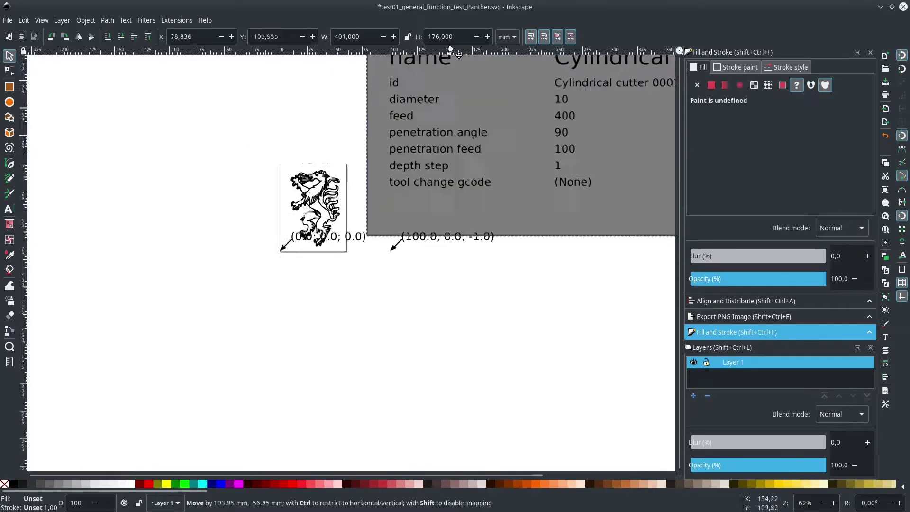
pyautogui.doubleClick(555, 113)
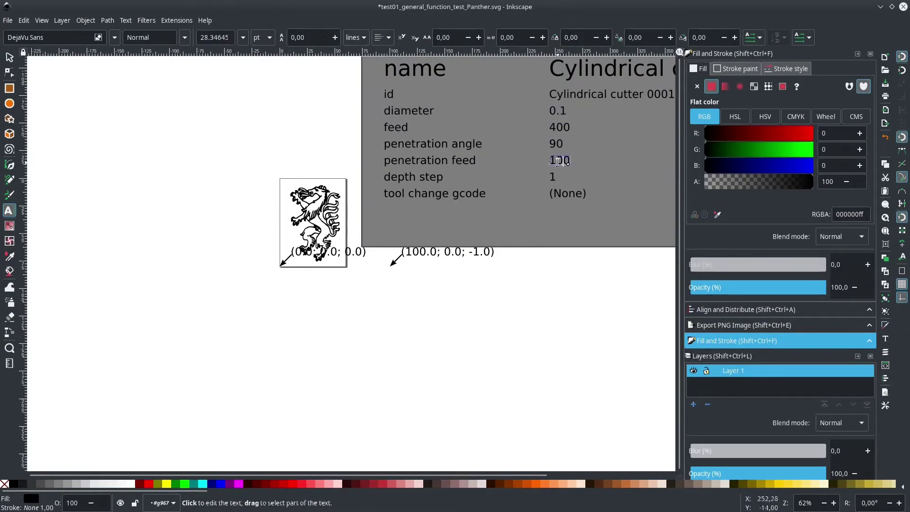
pyautogui.press('Escape')
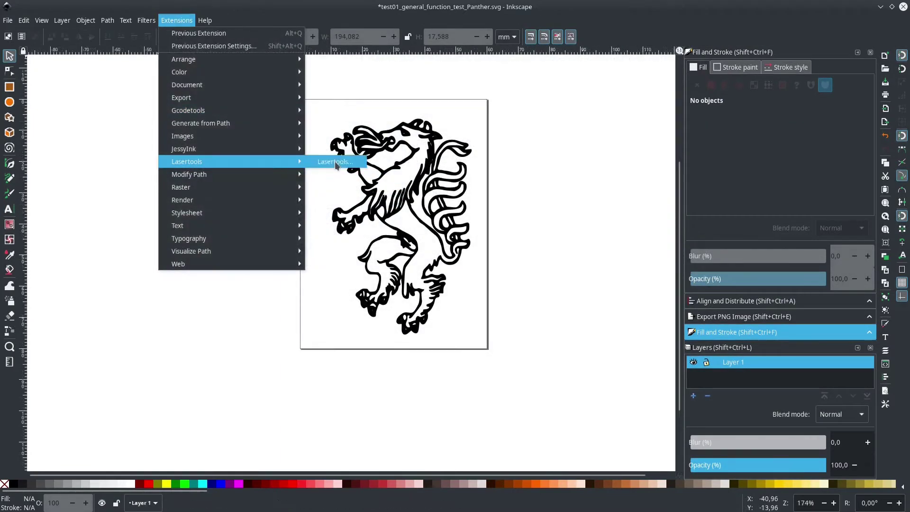
# - Apply Lasertools to the whole panther drawing with the home folder as output directory
pyautogui.click(333, 162)
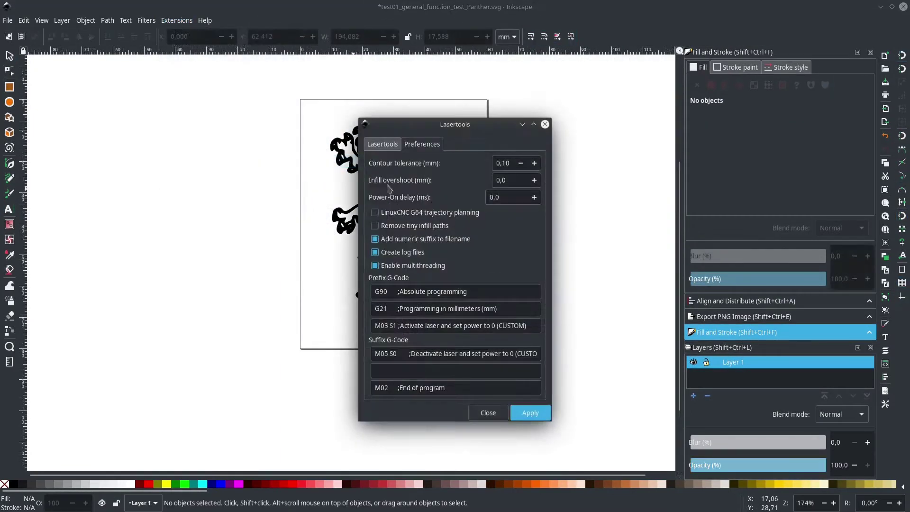
pyautogui.moveTo(390, 125); pyautogui.dragTo(116, 83)
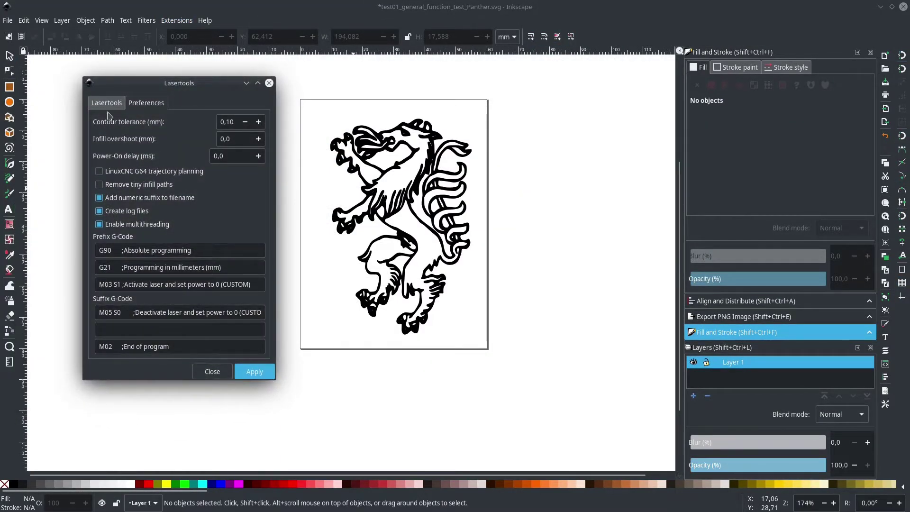
pyautogui.click(112, 105)
pyautogui.hotkey('ctrl', 'a')
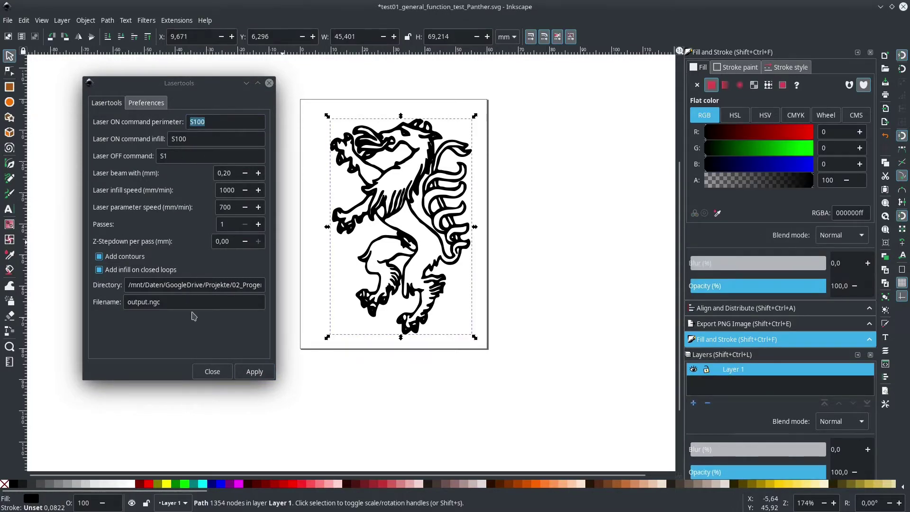
pyautogui.tripleClick(208, 284)
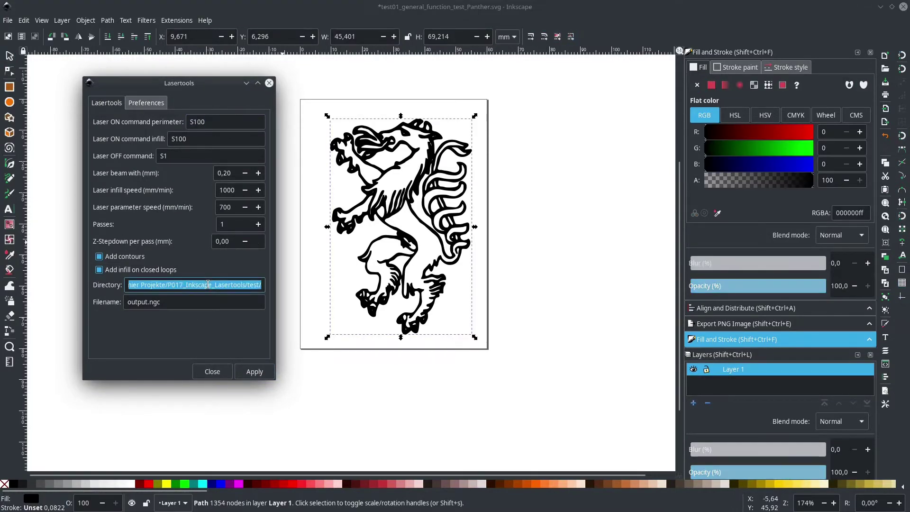
pyautogui.write('/home/chris/')
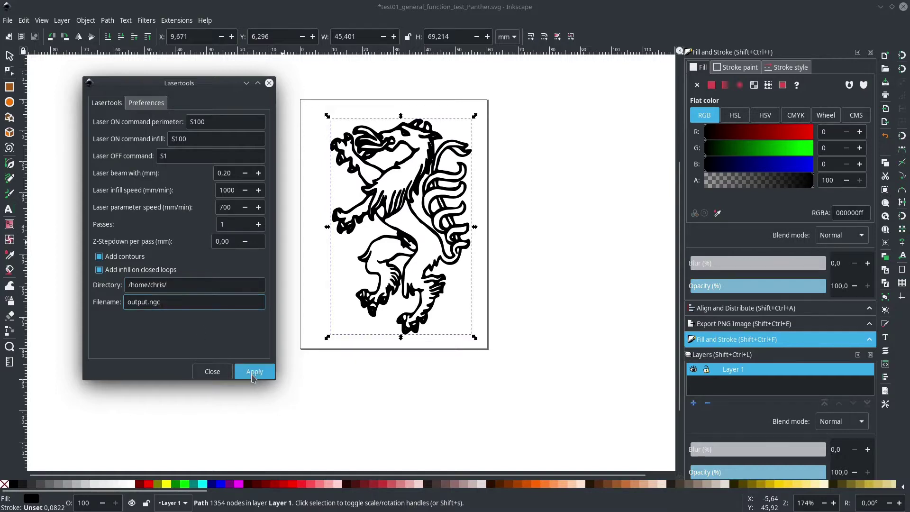
pyautogui.click(254, 372)
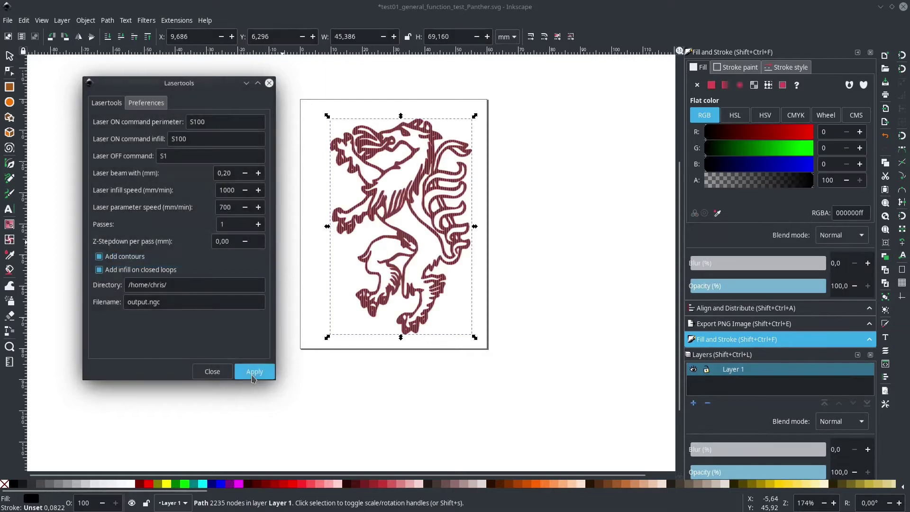
# - Deselect and zoom in to inspect the contour paths and hatched infill
pyautogui.click(570, 357)
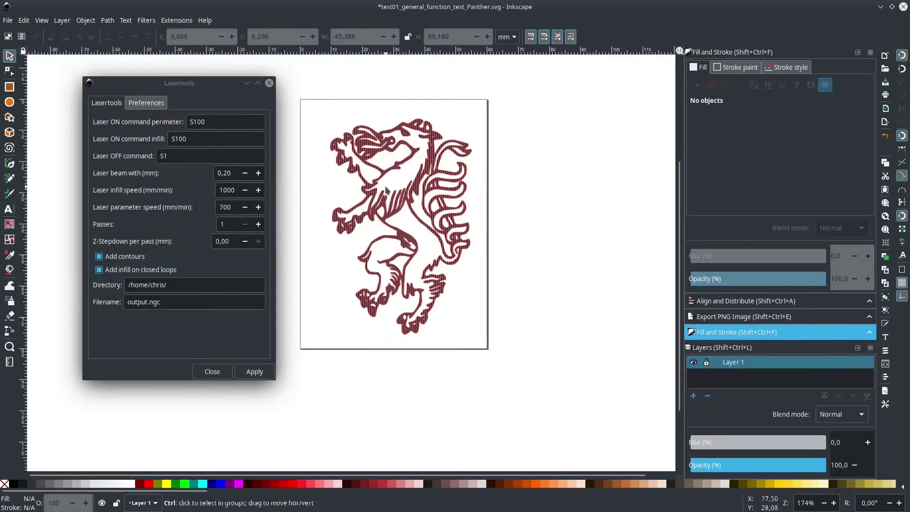
pyautogui.keyDown('ctrl'); pyautogui.scroll(3, 385, 186); pyautogui.keyUp('ctrl')
pyautogui.keyDown('ctrl'); pyautogui.scroll(-2, 385, 186); pyautogui.keyUp('ctrl')
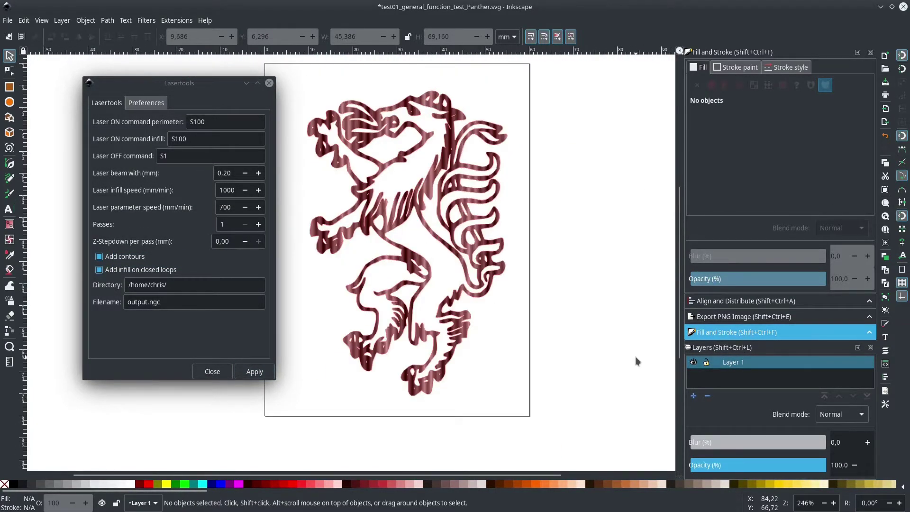
pyautogui.keyDown('ctrl'); pyautogui.scroll(7, 415, 107); pyautogui.keyUp('ctrl')
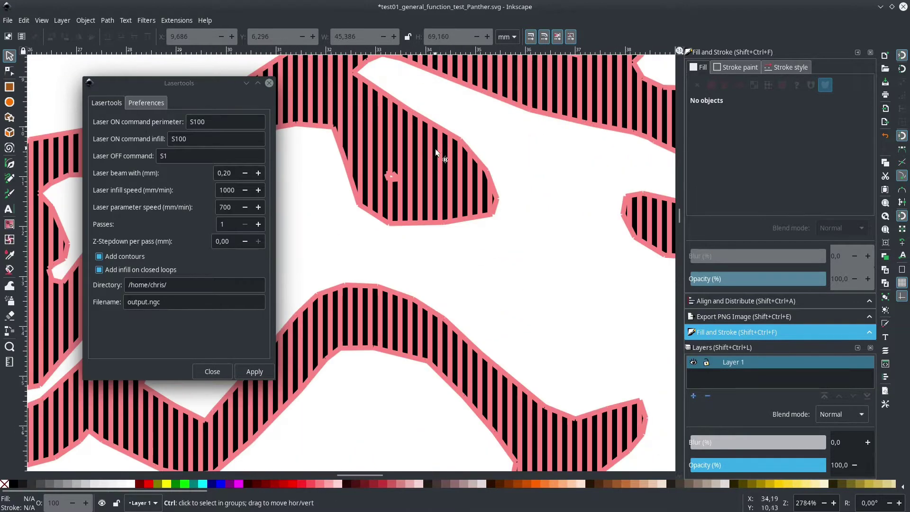
pyautogui.moveTo(509, 176)
pyautogui.mouseDown()
pyautogui.moveTo(522, 288)
pyautogui.moveTo(566, 97)
pyautogui.mouseUp()
pyautogui.keyDown('ctrl'); pyautogui.scroll(-7, 457, 263); pyautogui.keyUp('ctrl')
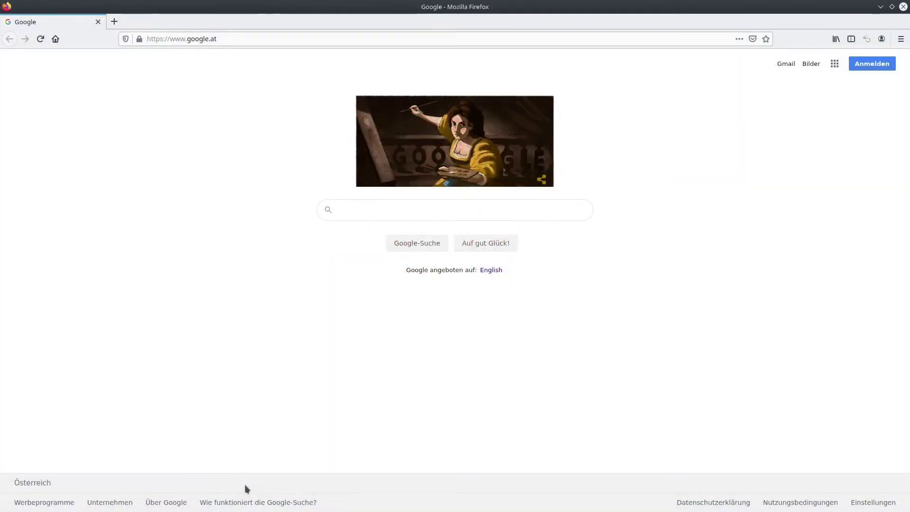
# - Search Google for 'inkscape lasertools' and open the Inkscape-Lasertools-Plugin GitHub repository
pyautogui.write('ink')
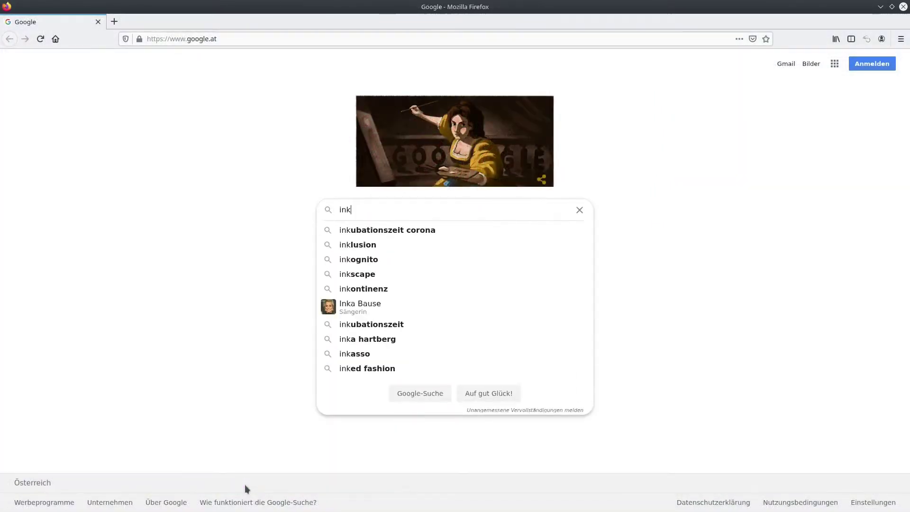
pyautogui.write('scape lasertools')
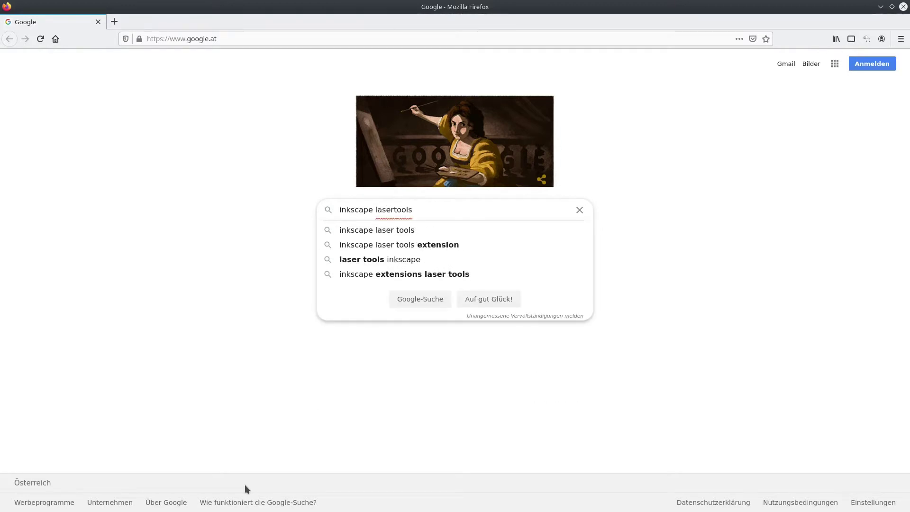
pyautogui.press('Return')
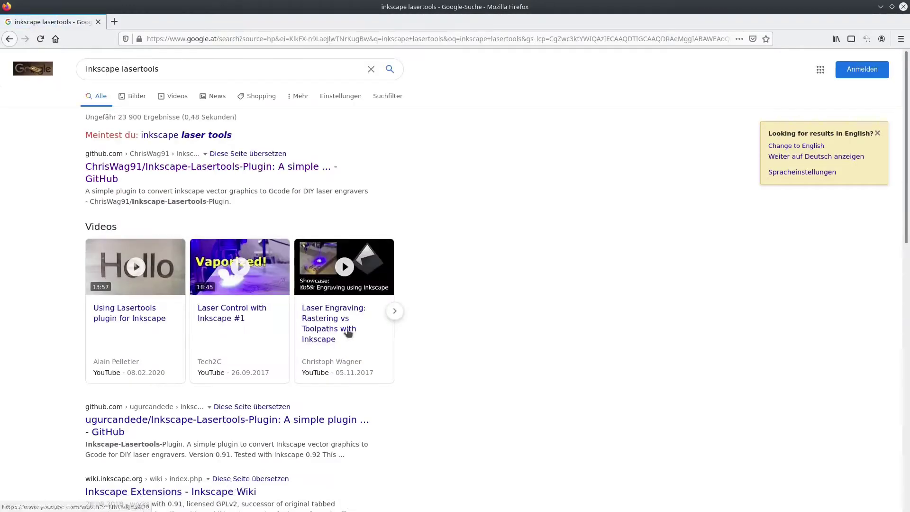
pyautogui.click(174, 172)
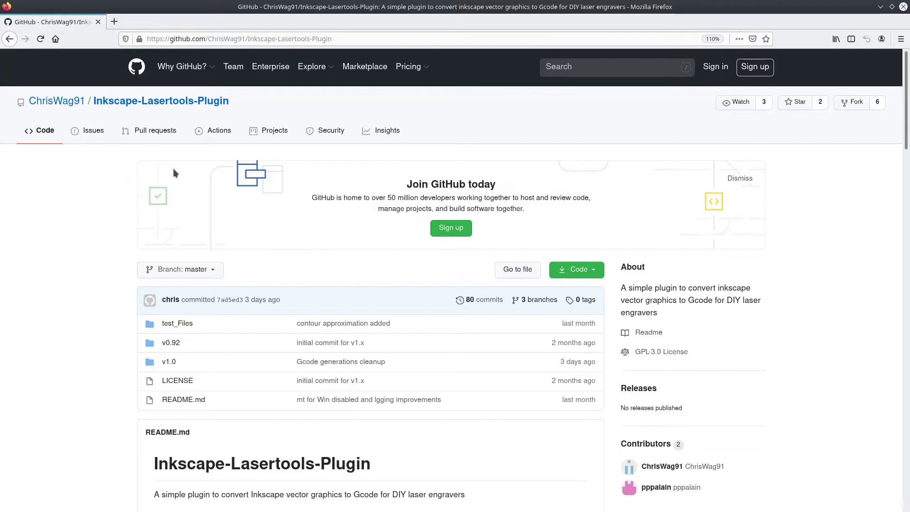
pyautogui.middleClick(875, 123)
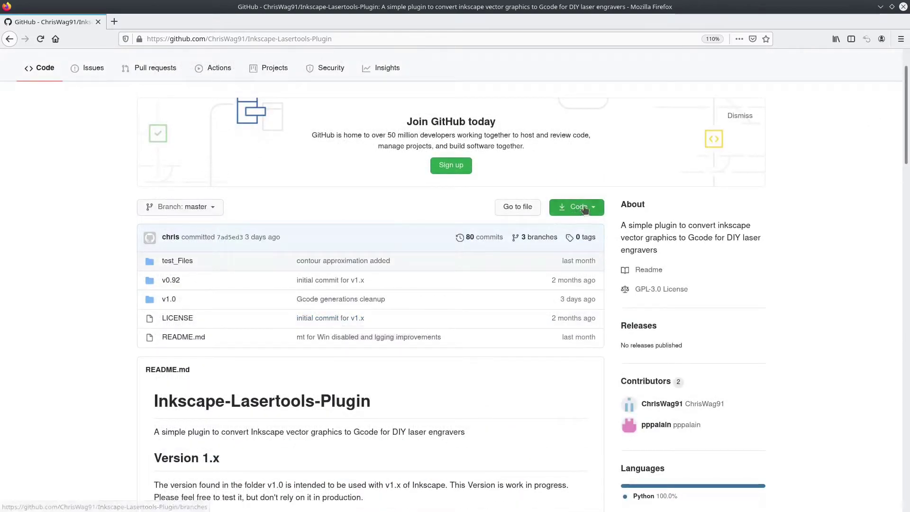
# - Download the repository's master branch as a ZIP file
pyautogui.click(585, 210)
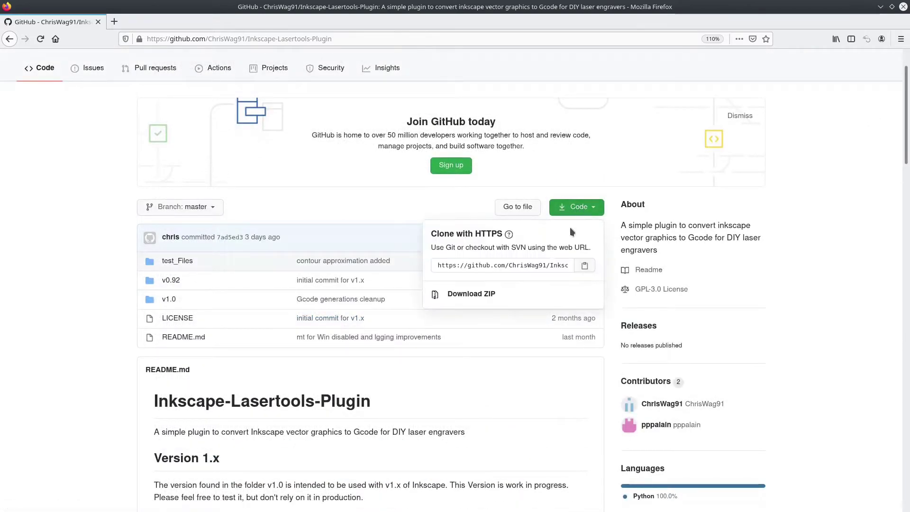
pyautogui.click(471, 296)
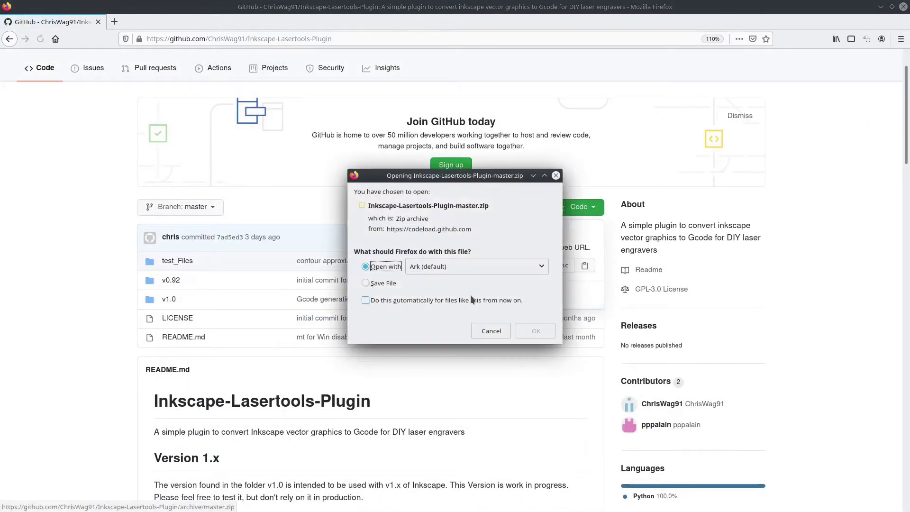
pyautogui.click(391, 283)
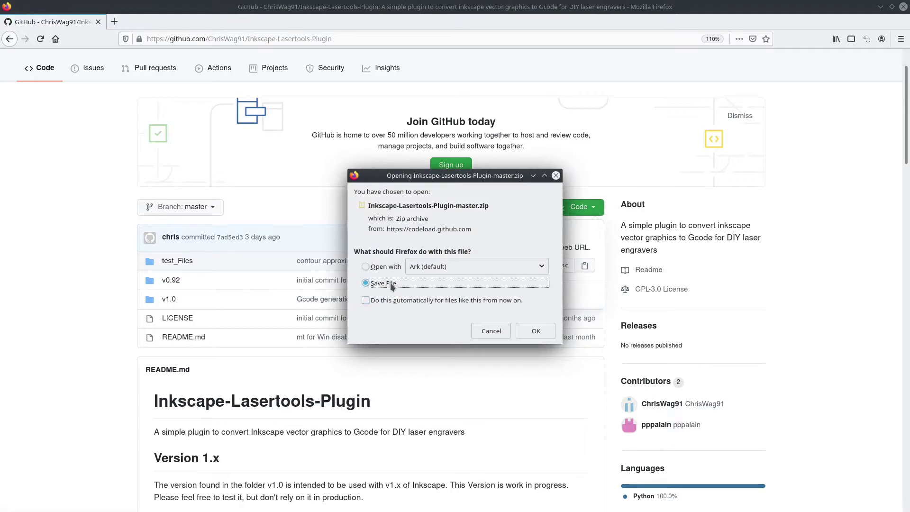
# - Confirm saving Inkscape-Lasertools-Plugin-master.zip and move the Ark archive window to the left
pyautogui.click(532, 330)
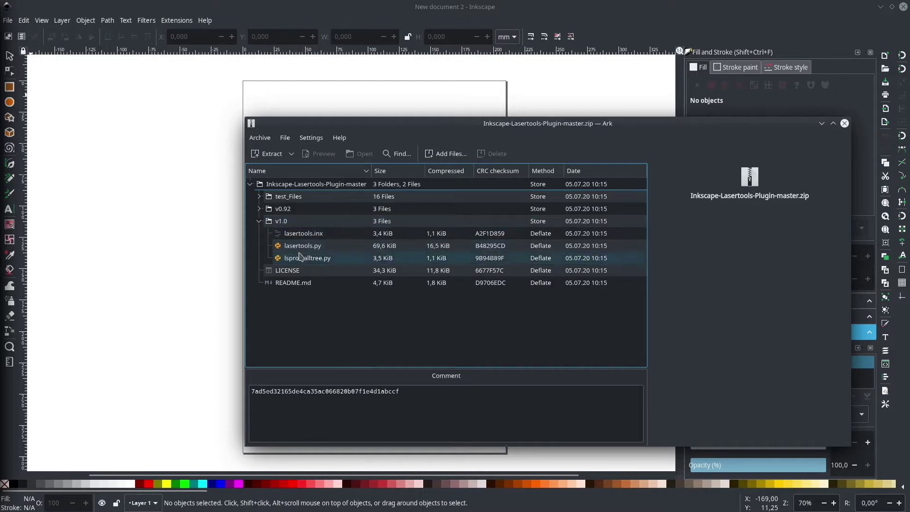
pyautogui.moveTo(438, 128); pyautogui.dragTo(0, 88)
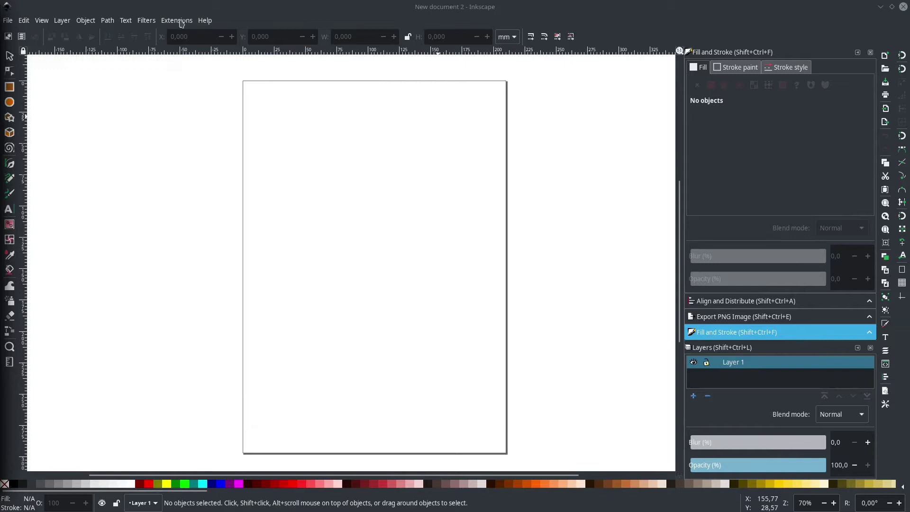
# - Open the User extensions folder from the System page of Inkscape Preferences
pyautogui.click(23, 21)
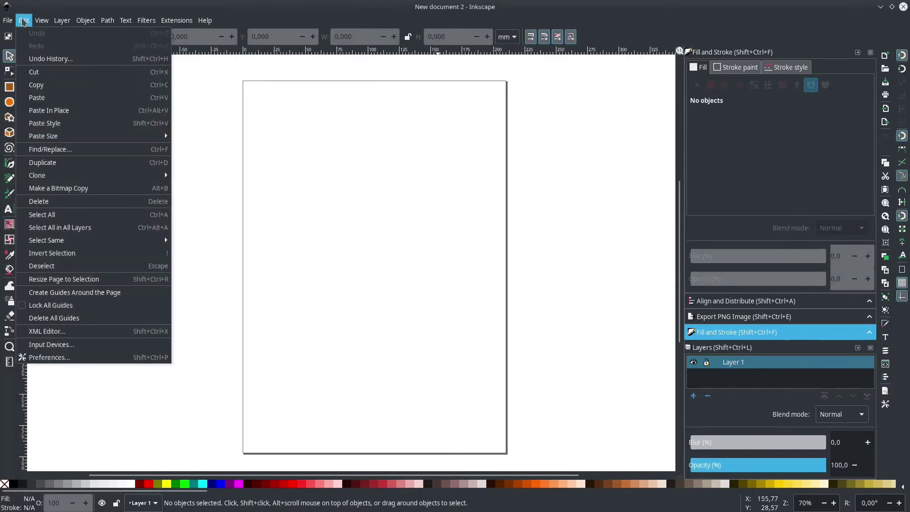
pyautogui.click(52, 357)
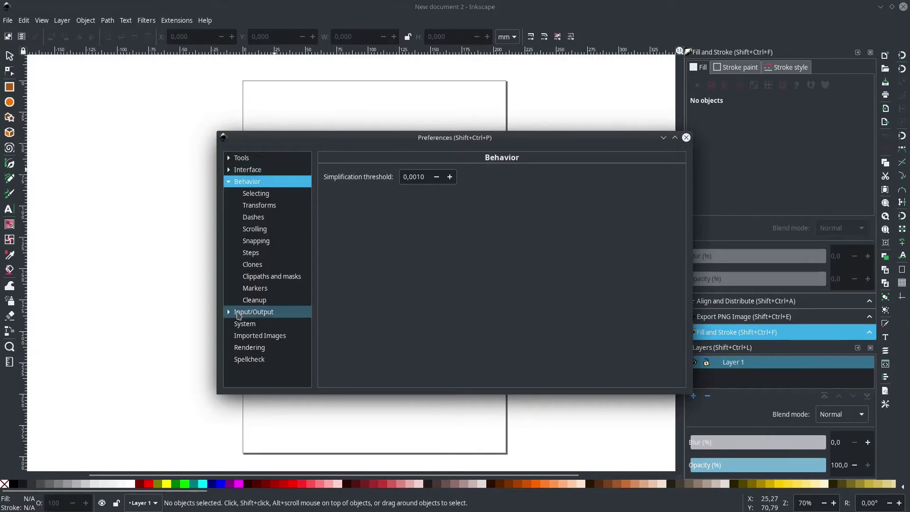
pyautogui.click(243, 326)
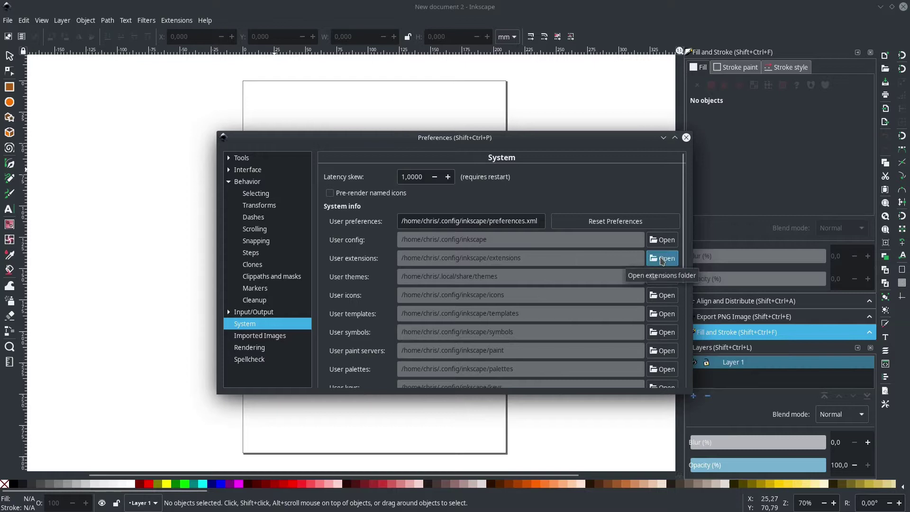
pyautogui.click(662, 259)
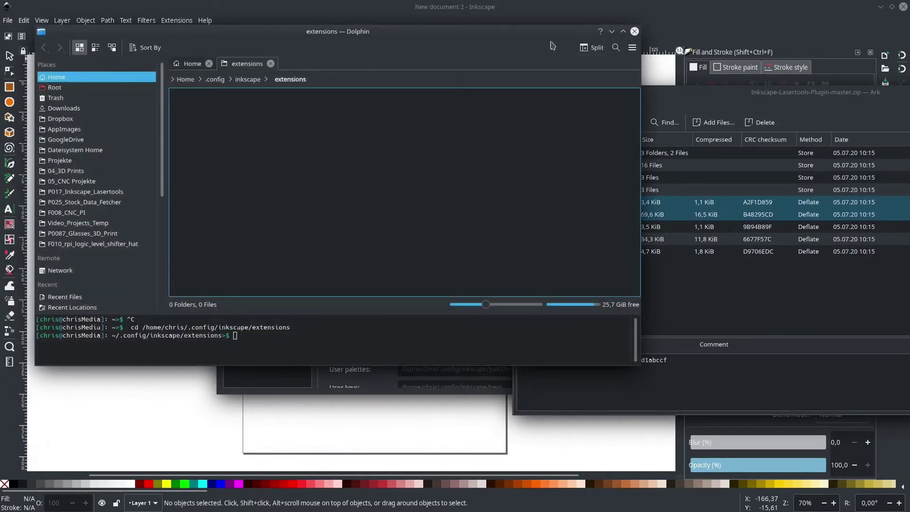
# - Tile Dolphin left and Ark right, then drag the three v1.0 files into the extensions folder
pyautogui.moveTo(553, 45); pyautogui.dragTo(0, 223)
pyautogui.moveTo(664, 92); pyautogui.dragTo(908, 237)
pyautogui.click(518, 142)
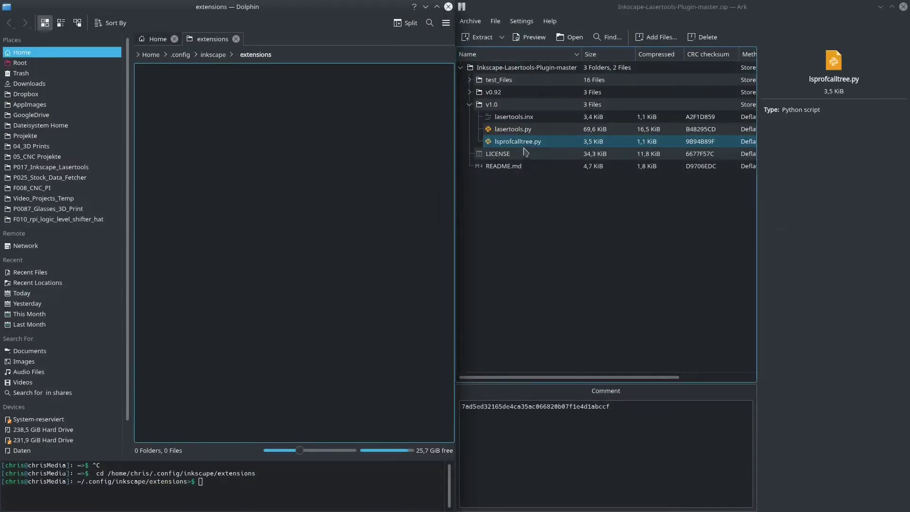
pyautogui.click(514, 117)
pyautogui.keyDown('shift'); pyautogui.click(517, 141); pyautogui.keyUp('shift')
pyautogui.moveTo(518, 141); pyautogui.dragTo(267, 133)
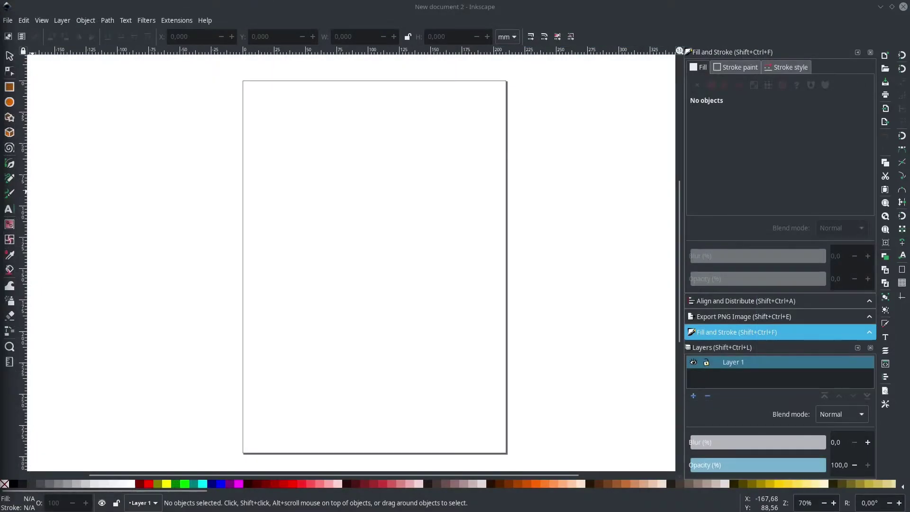
pyautogui.click(192, 21)
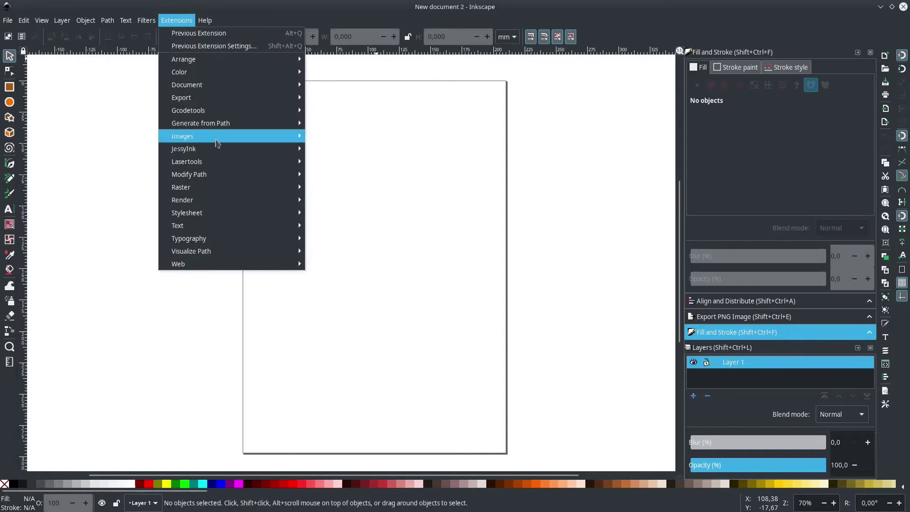
pyautogui.moveTo(225, 165)
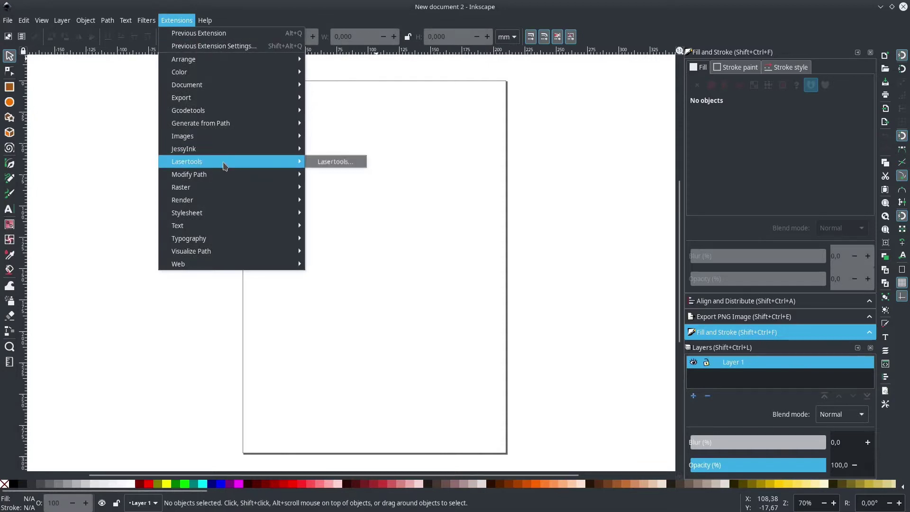
pyautogui.click(332, 162)
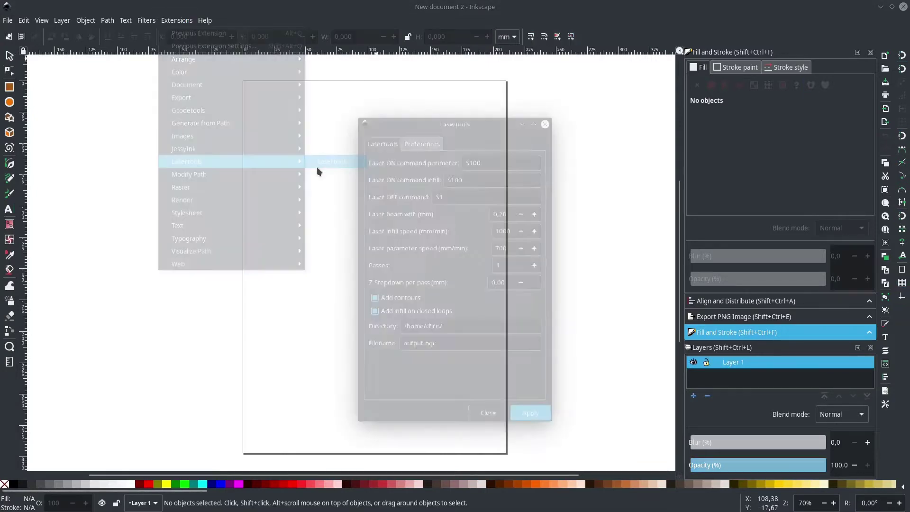
pyautogui.moveTo(441, 67); pyautogui.dragTo(0, 124)
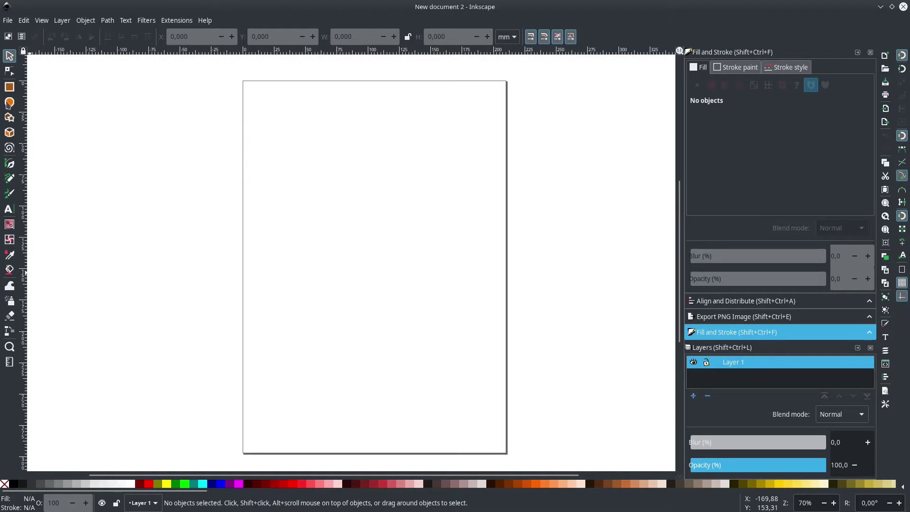
# - Import the chris design logo PNG into the document as an embedded image
pyautogui.moveTo(0, 124); pyautogui.dragTo(329, 155)
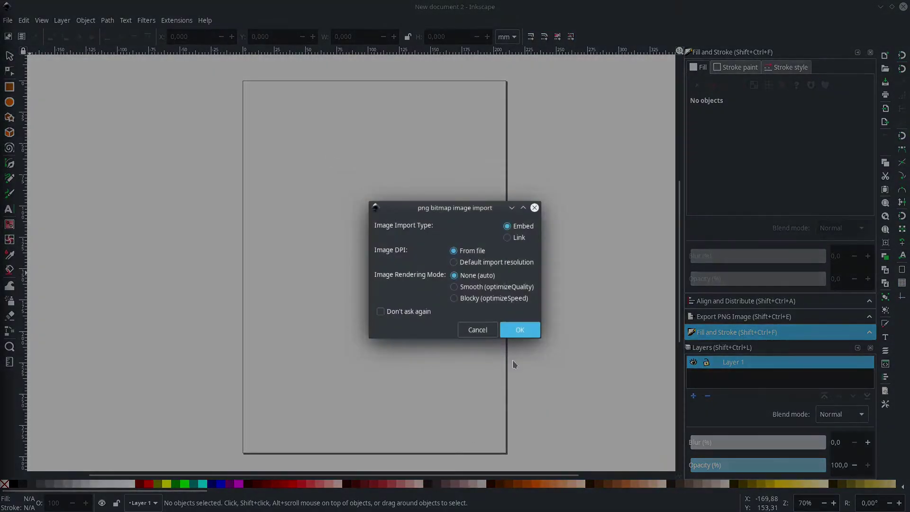
pyautogui.click(520, 330)
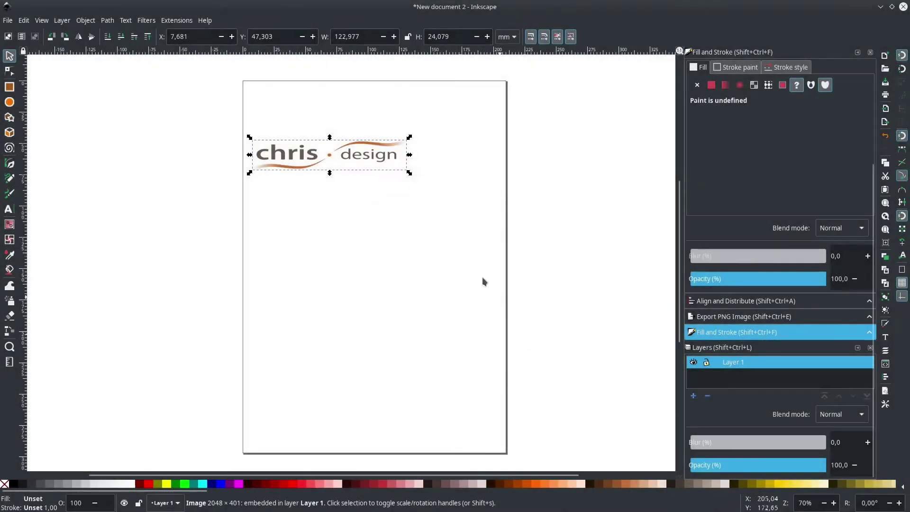
pyautogui.scroll(3, 310, 125)
pyautogui.scroll(-2, 312, 136)
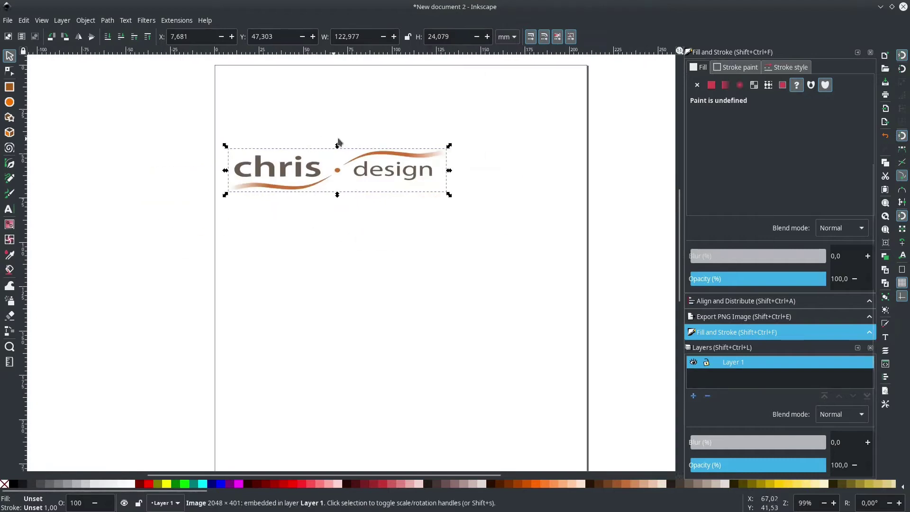
pyautogui.scroll(2, 332, 147)
pyautogui.scroll(2, 339, 154)
pyautogui.scroll(1, 302, 220)
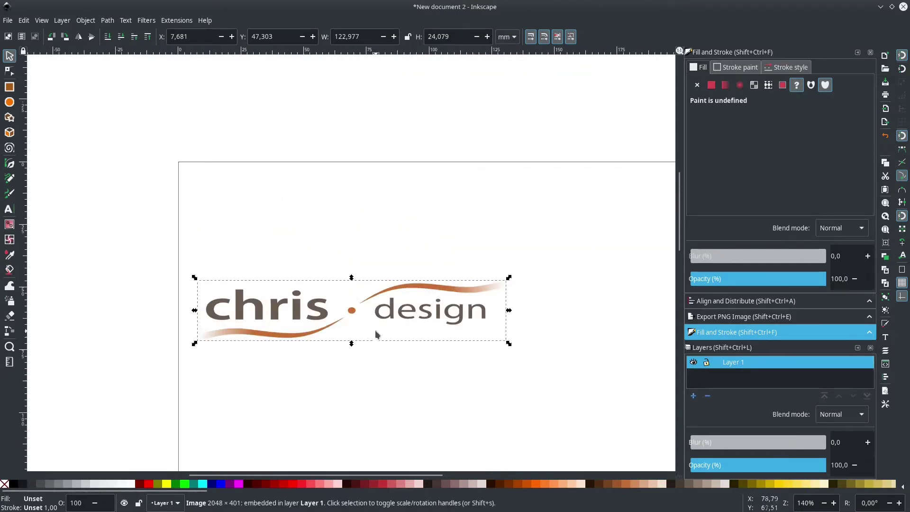
# - Move the logo image up to the page's top-left corner and reselect it
pyautogui.click(398, 223)
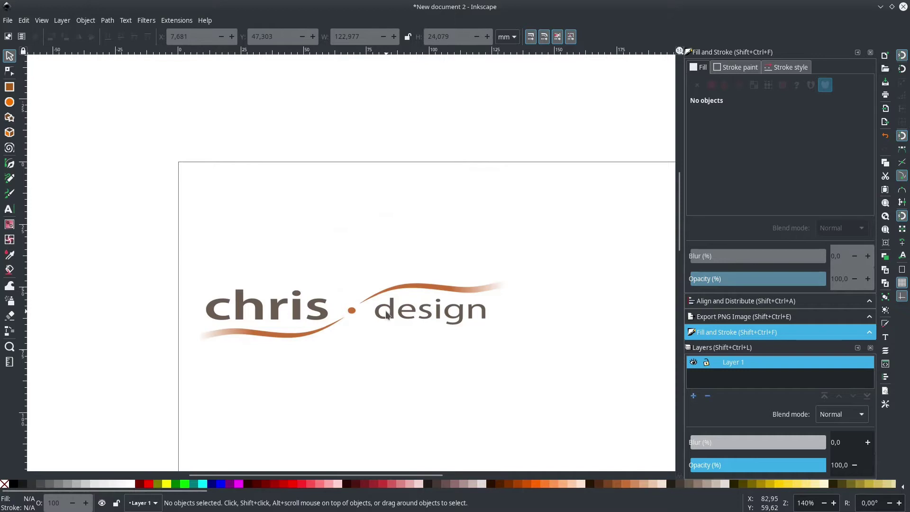
pyautogui.moveTo(392, 313); pyautogui.dragTo(384, 188)
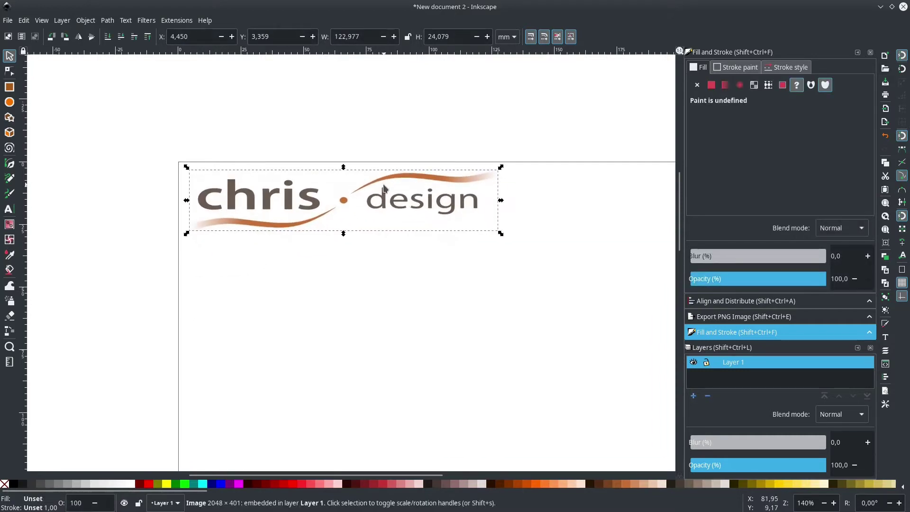
pyautogui.click(141, 104)
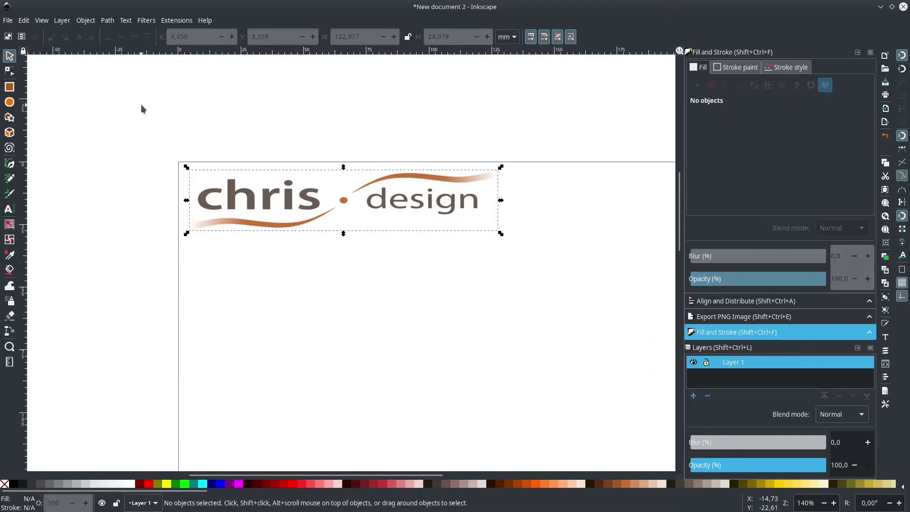
pyautogui.click(309, 212)
# - Trace the logo bitmap into a black vector path with brightness cutoff 0.900
pyautogui.click(174, 20)
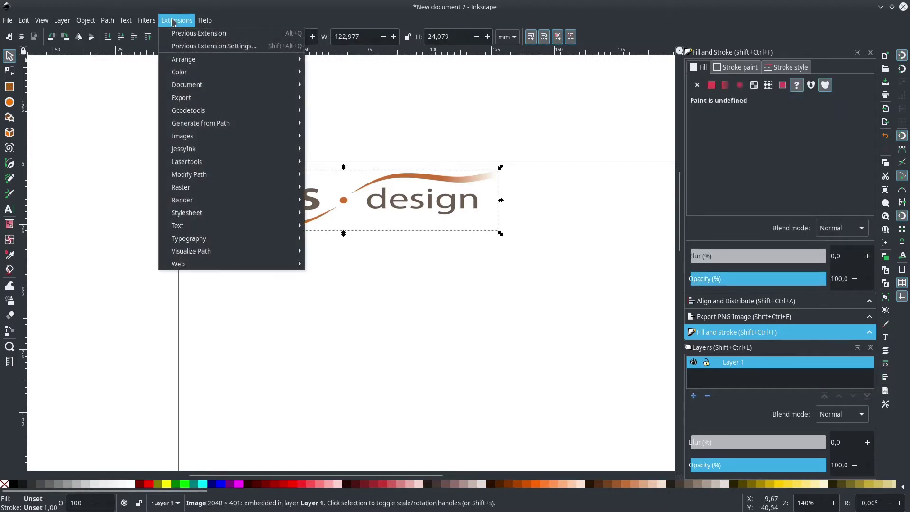
pyautogui.moveTo(115, 25)
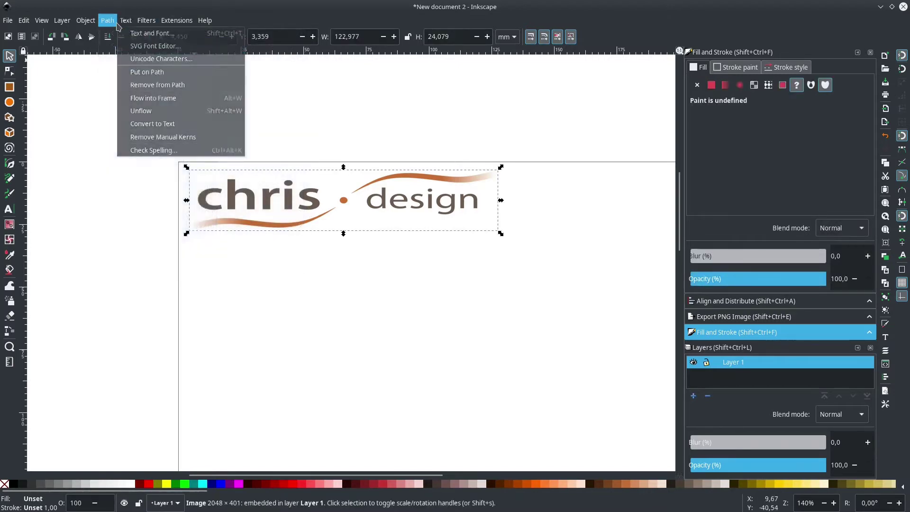
pyautogui.click(112, 59)
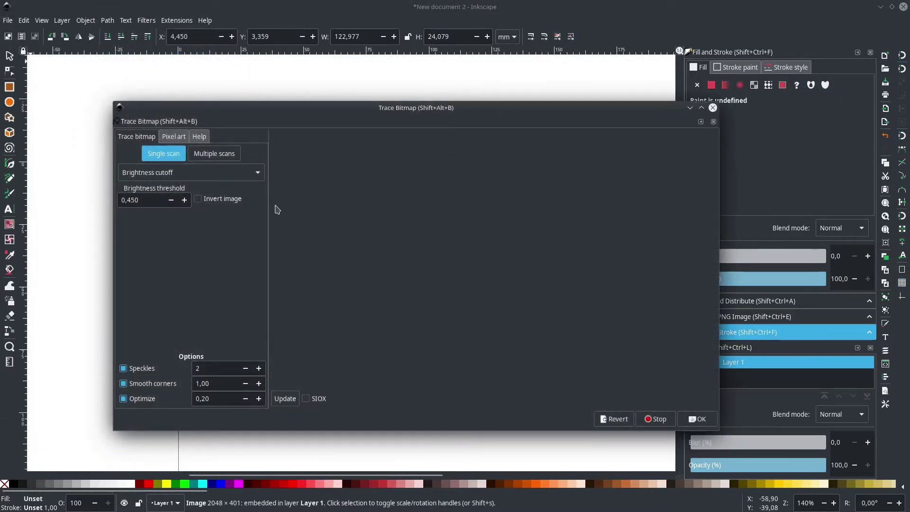
pyautogui.click(290, 402)
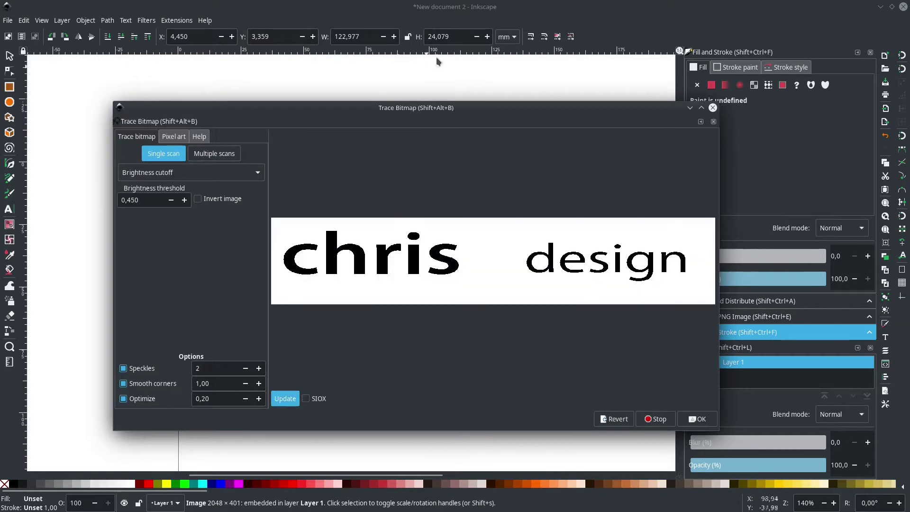
pyautogui.moveTo(425, 111)
pyautogui.mouseDown()
pyautogui.moveTo(606, 115)
pyautogui.moveTo(590, 155)
pyautogui.mouseUp()
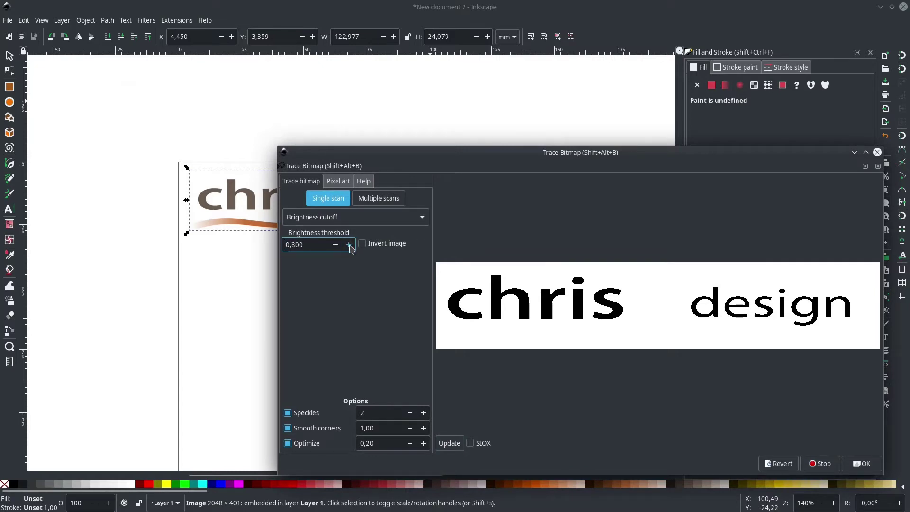
pyautogui.click(449, 444)
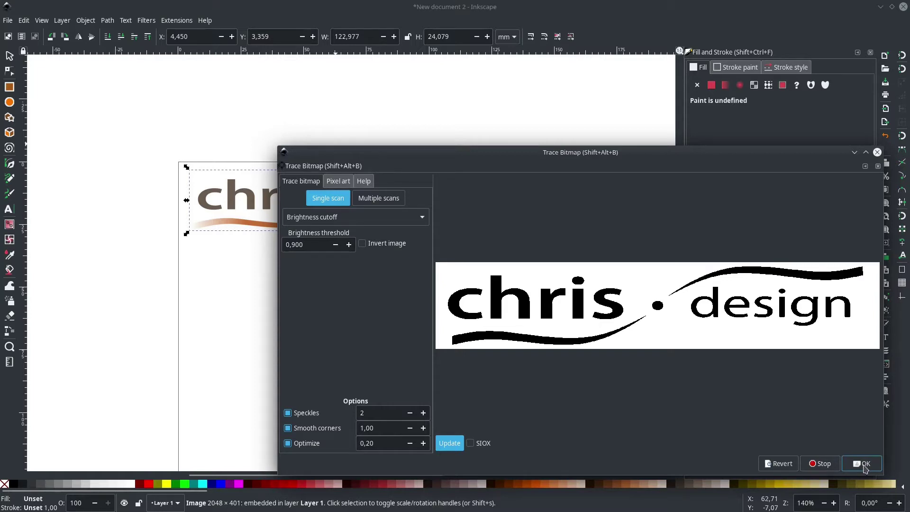
pyautogui.click(865, 468)
pyautogui.click(864, 467)
# - Delete the original coloured logo and move the traced path to the page top
pyautogui.moveTo(687, 156); pyautogui.dragTo(521, 156)
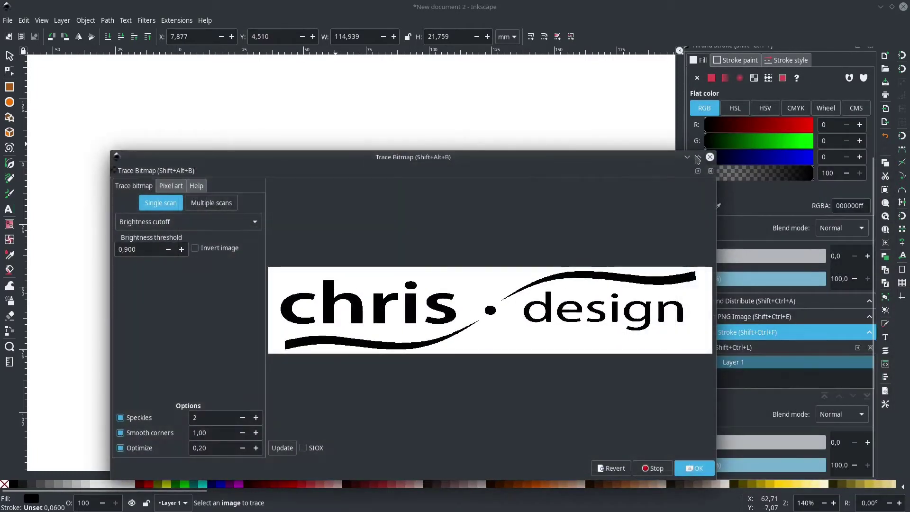
pyautogui.hotkey('ctrl', 'w')
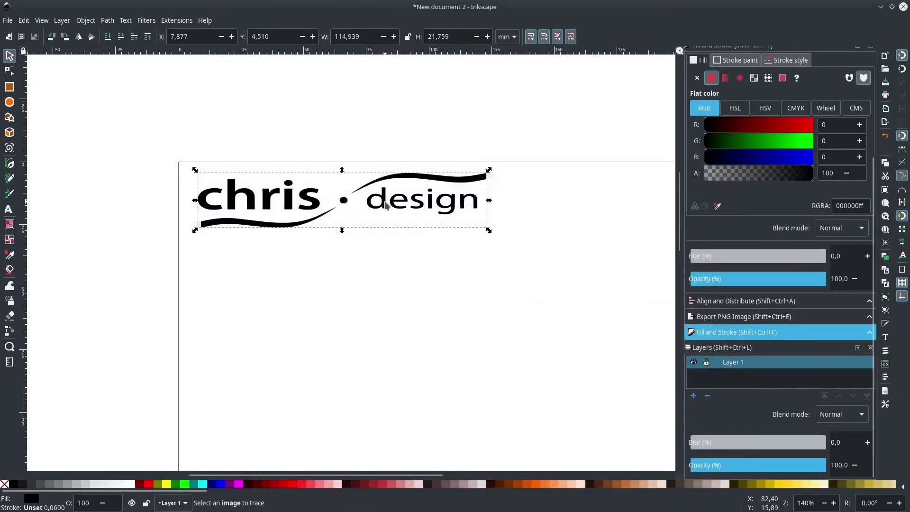
pyautogui.moveTo(398, 204); pyautogui.dragTo(399, 270)
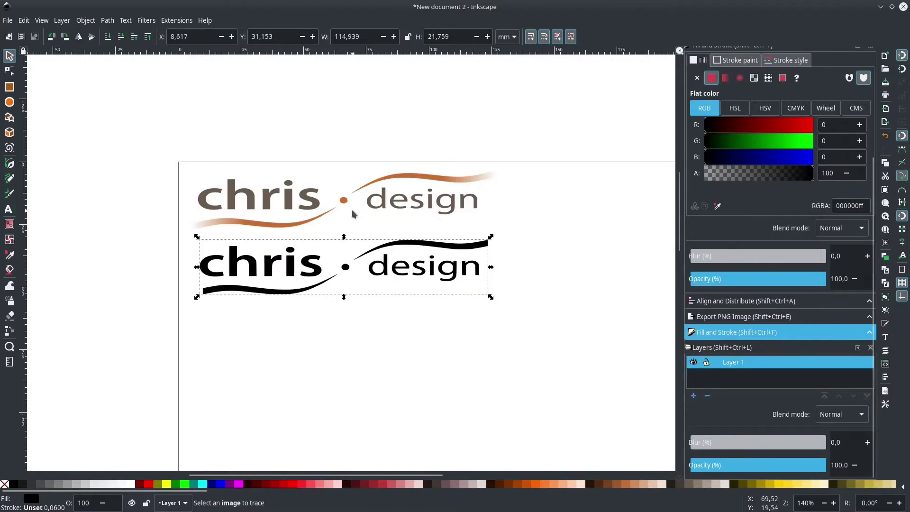
pyautogui.press('Escape')
pyautogui.click(382, 204)
pyautogui.press('Delete')
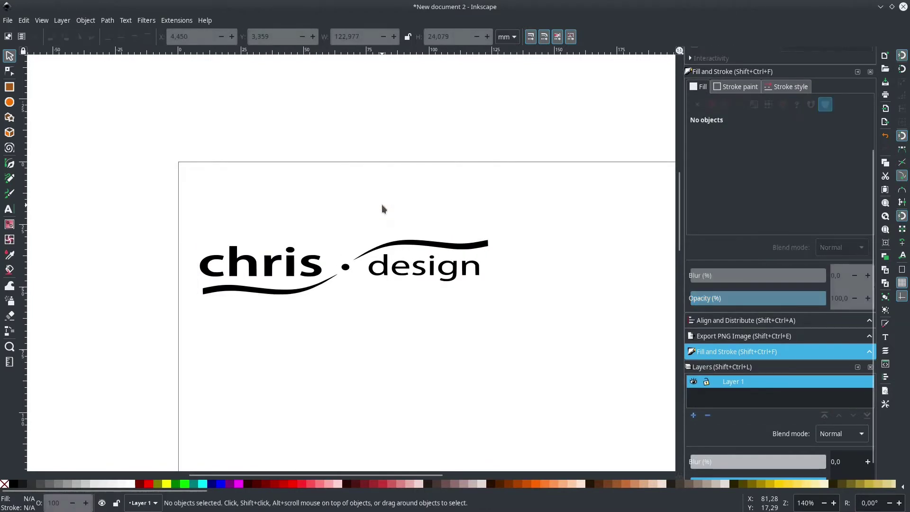
pyautogui.moveTo(387, 252); pyautogui.dragTo(377, 182)
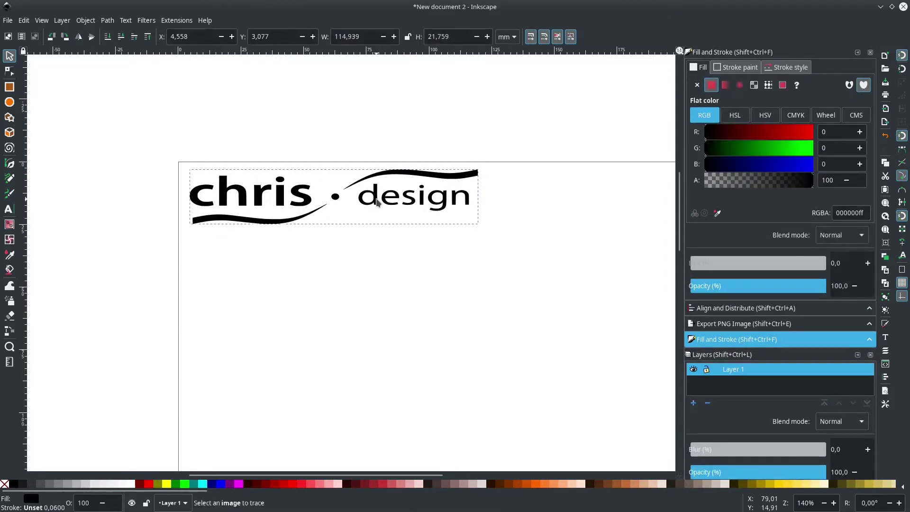
# - Set the page to a custom width of 125 mm and height of 50 mm in Document Properties
pyautogui.click(235, 139)
pyautogui.click(8, 21)
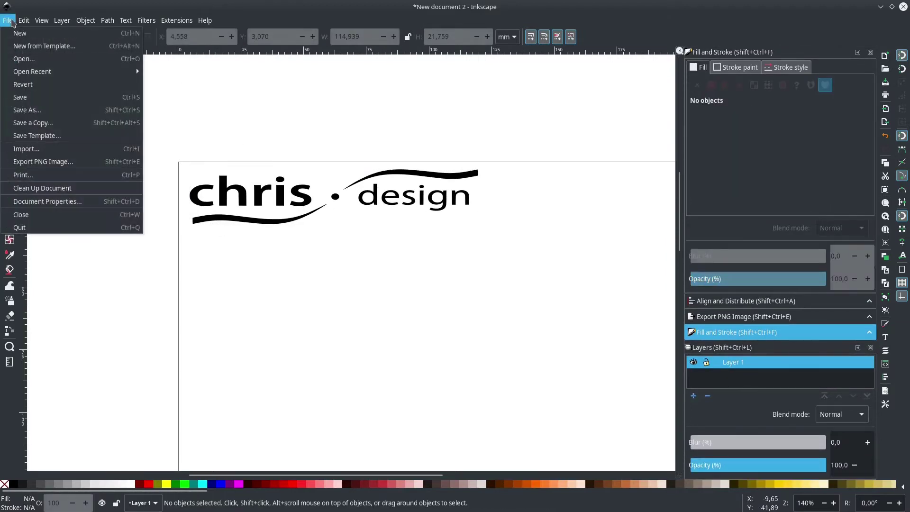
pyautogui.click(74, 201)
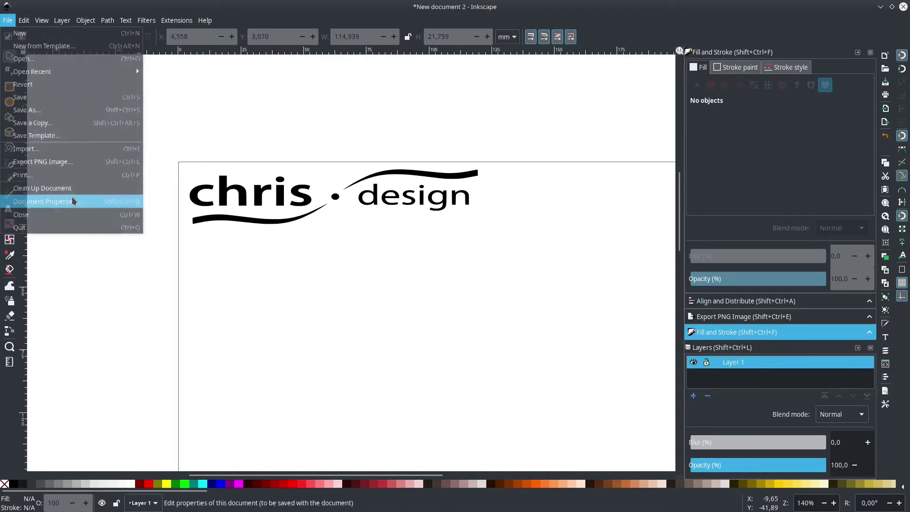
pyautogui.moveTo(171, 4); pyautogui.dragTo(784, 79)
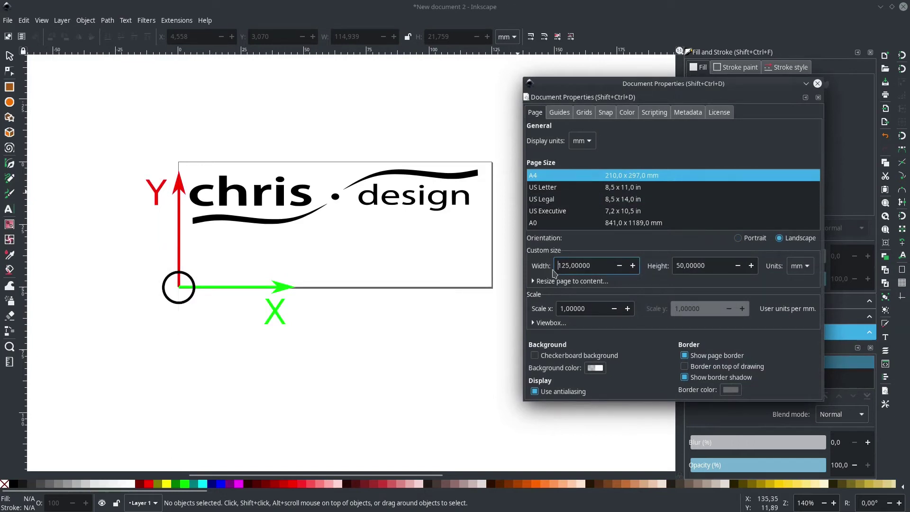
pyautogui.hotkey('ctrl', 'z')
pyautogui.tripleClick(674, 264)
pyautogui.write('50')
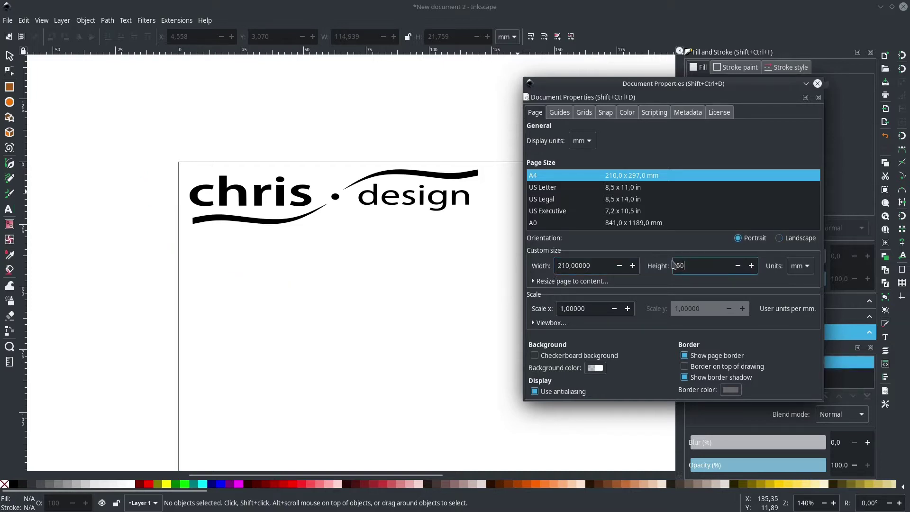
pyautogui.press('Return')
pyautogui.tripleClick(592, 269)
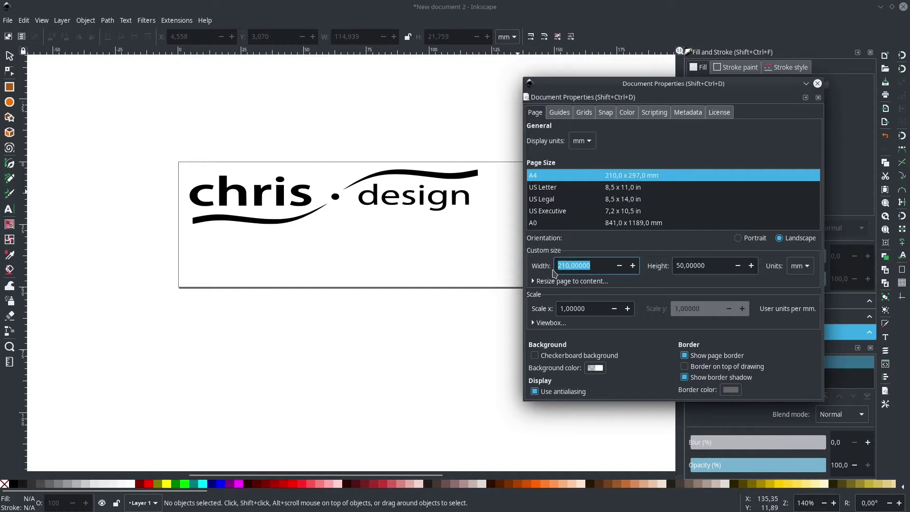
pyautogui.write('125')
pyautogui.press('Return')
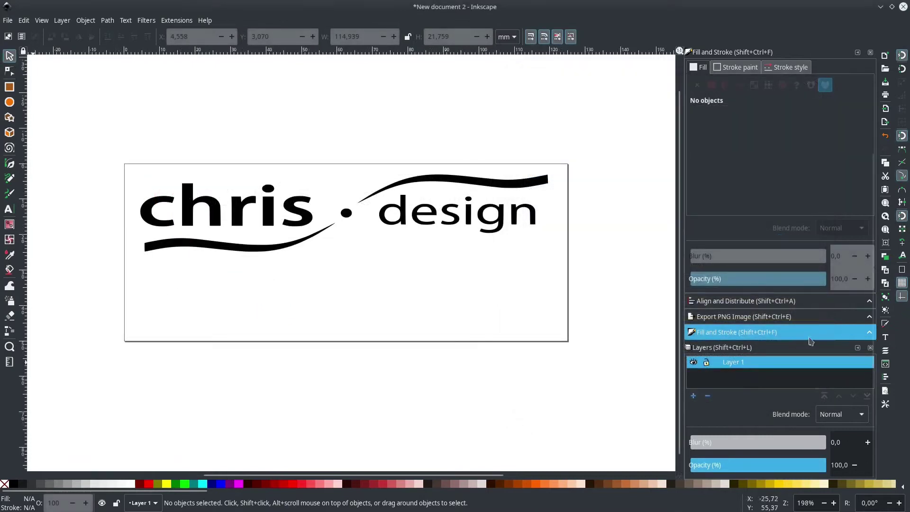
# - Centre the traced logo on the page, shift it toward the top, and draw a text frame below it
pyautogui.click(805, 302)
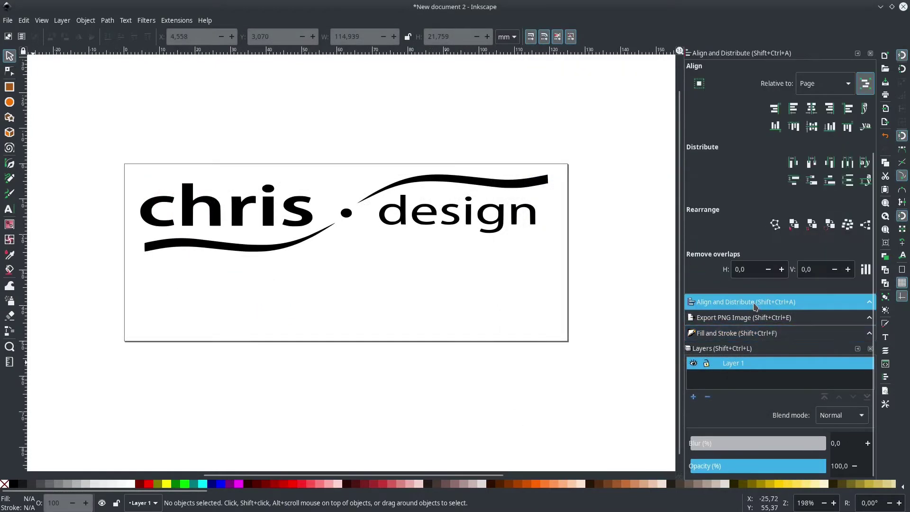
pyautogui.click(408, 217)
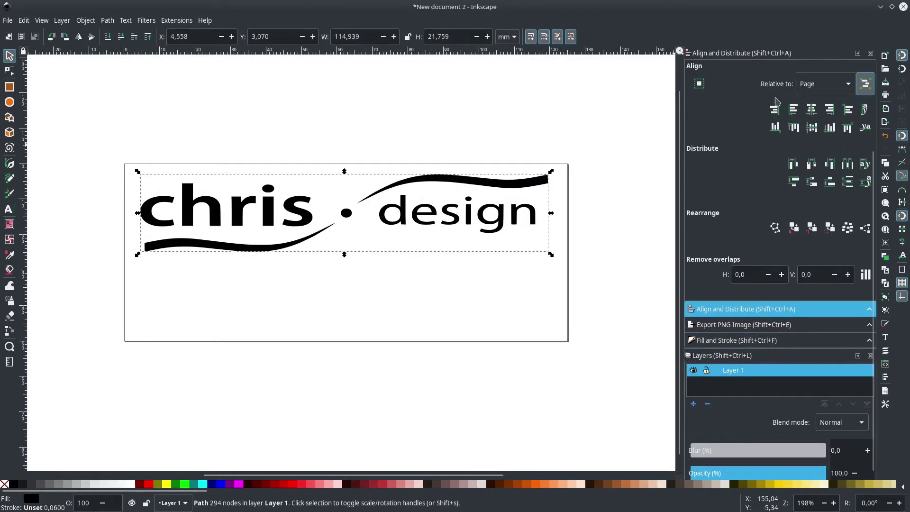
pyautogui.click(813, 112)
pyautogui.click(813, 129)
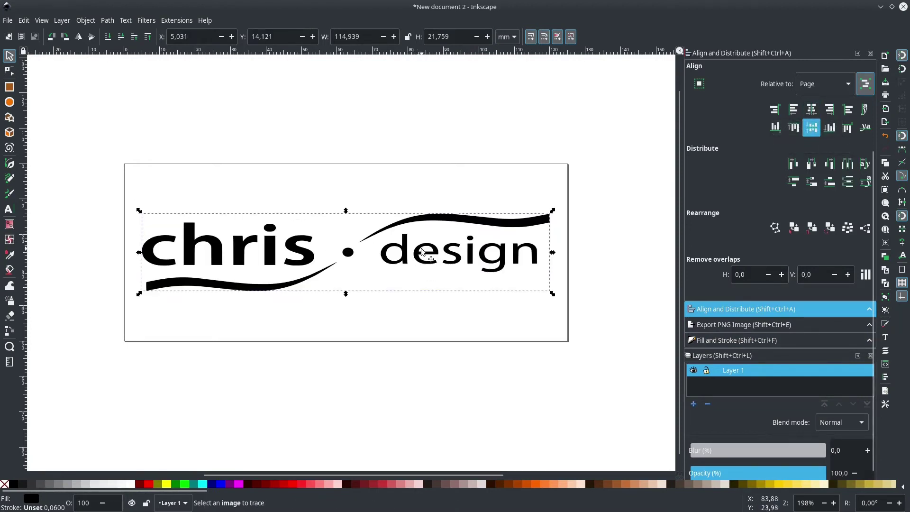
pyautogui.moveTo(417, 256); pyautogui.dragTo(420, 215)
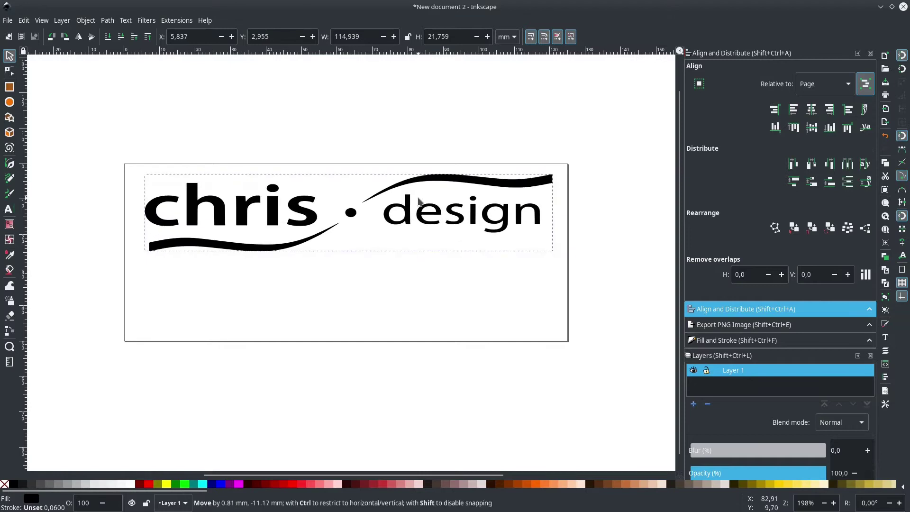
pyautogui.moveTo(318, 282); pyautogui.dragTo(589, 379)
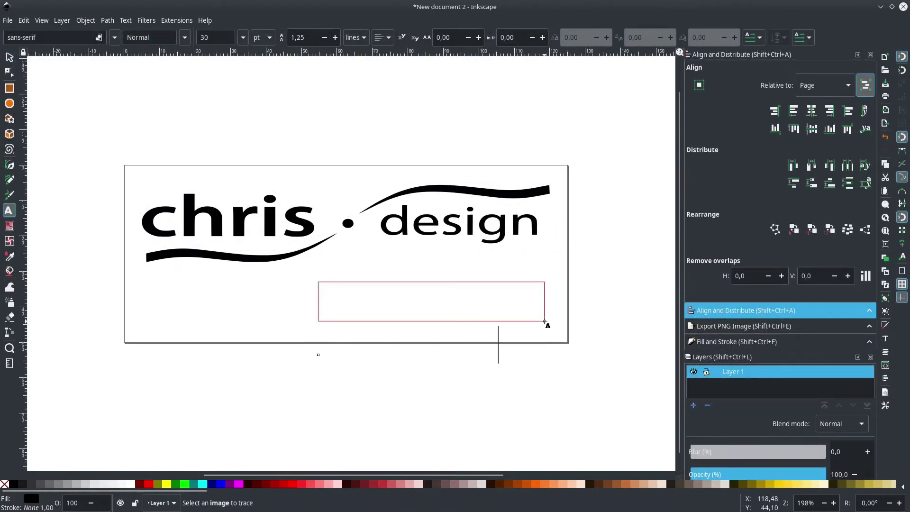
# - Paste the subscribe text and change its font to TimeBurner
pyautogui.hotkey('ctrl', 'v')
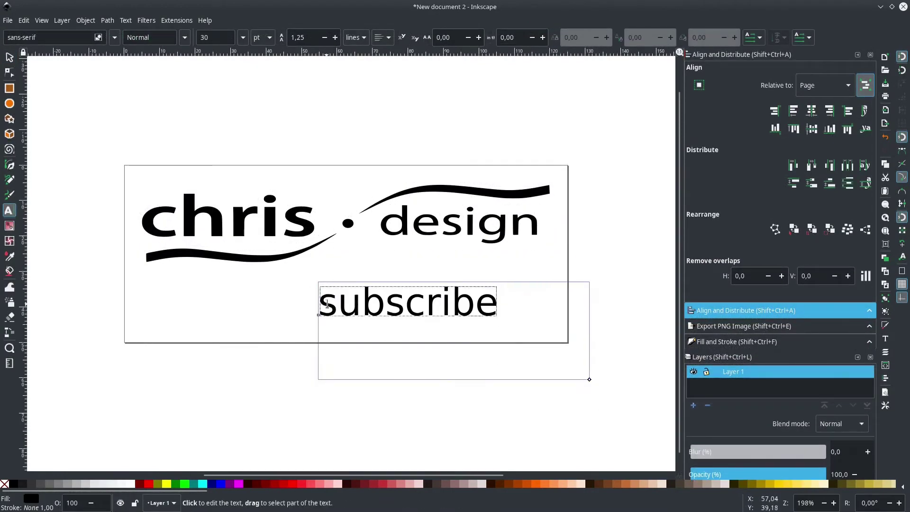
pyautogui.hotkey('ctrl', 'a')
pyautogui.click(114, 37)
pyautogui.tripleClick(9, 38)
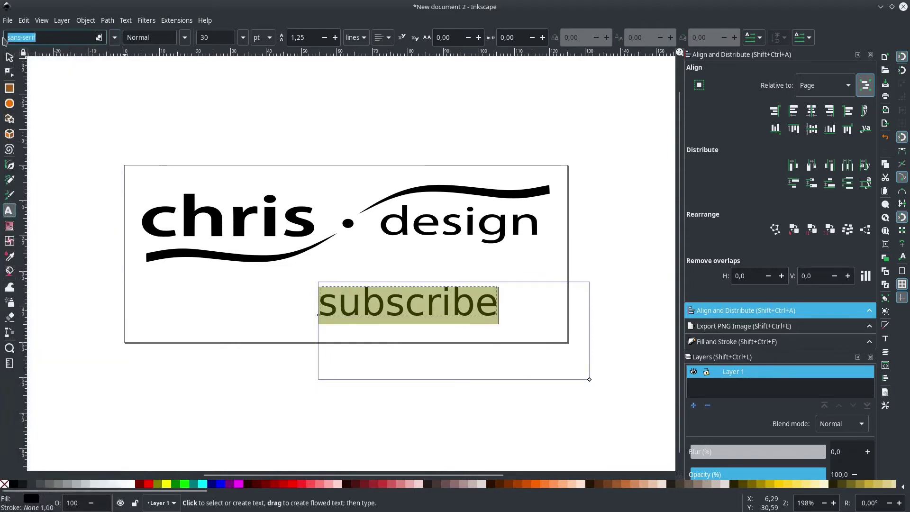
pyautogui.write('time')
pyautogui.click(15, 53)
# - Reposition the pasted subscribe text on the page and reselect its letters
pyautogui.press('Escape')
pyautogui.press('s')
pyautogui.moveTo(417, 305); pyautogui.dragTo(475, 287)
pyautogui.press('t')
pyautogui.click(610, 223)
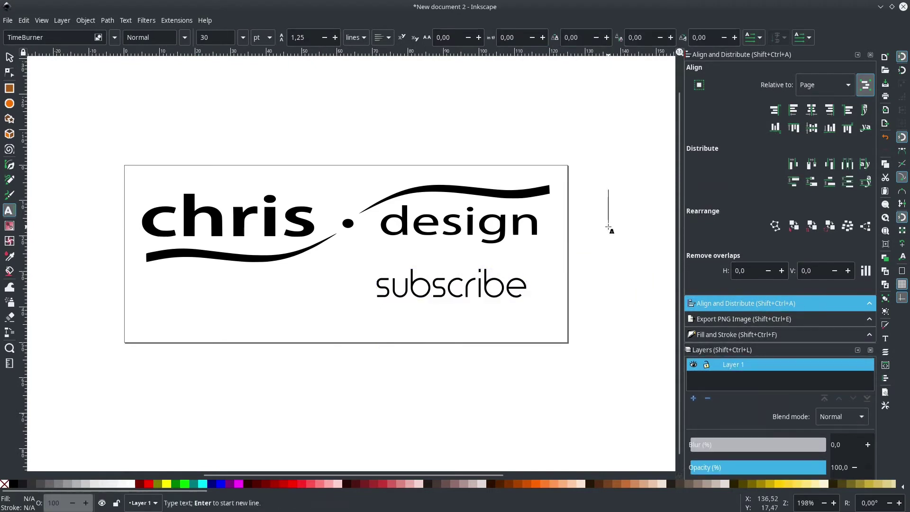
pyautogui.moveTo(377, 261); pyautogui.dragTo(646, 362)
pyautogui.press('Escape')
pyautogui.press('s')
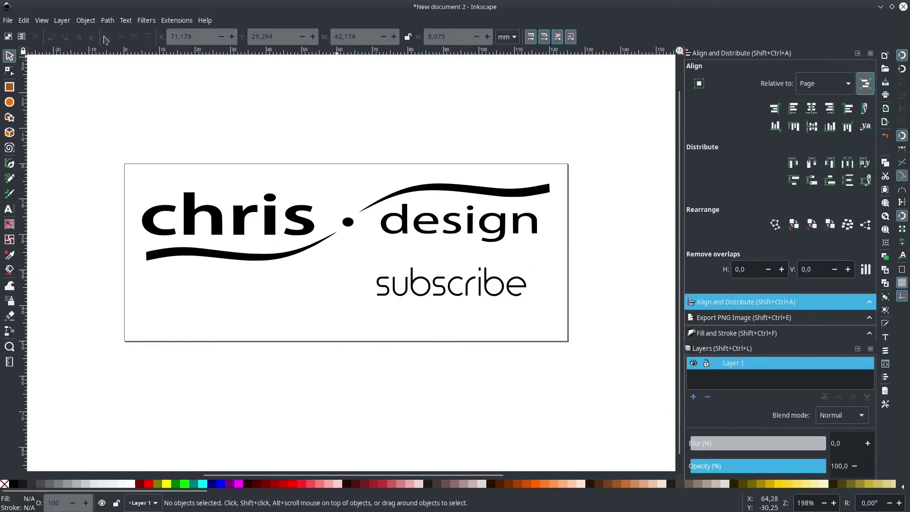
# - Inspect the subscribe lettering's path operations and nodes
pyautogui.click(107, 21)
pyautogui.press('Escape')
pyautogui.click(488, 284)
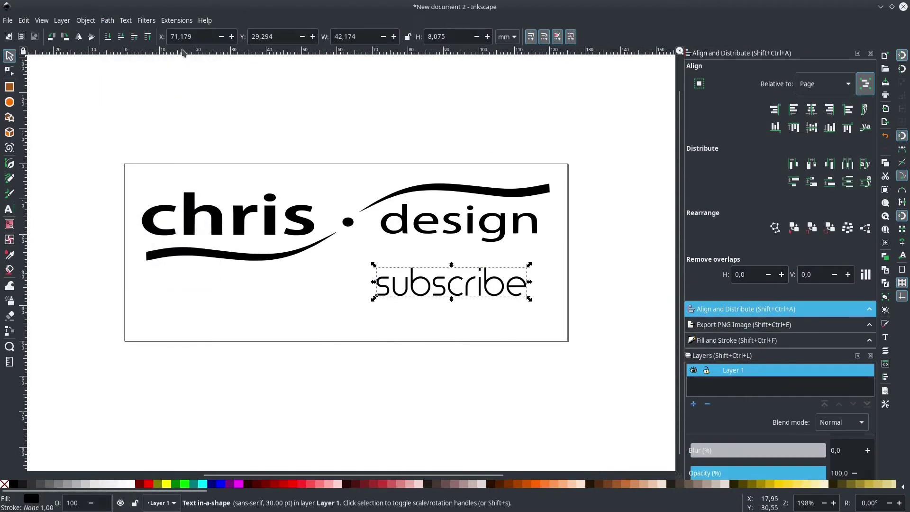
pyautogui.hotkey('alt', 'p')
pyautogui.press('Escape')
pyautogui.press('Escape')
pyautogui.click(472, 288)
pyautogui.press('n')
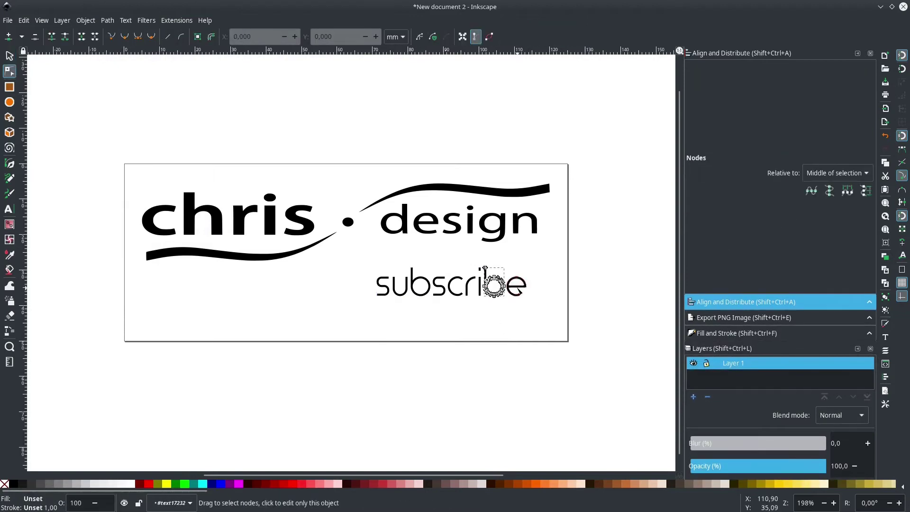
pyautogui.press('s')
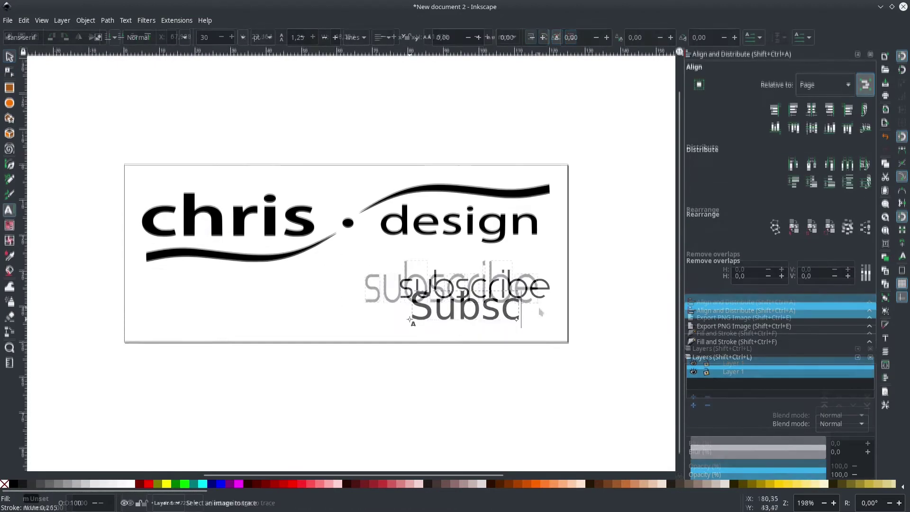
# - Make the new line lowercase 'subscribe', place it flush right under the original, and launch Lasertools
pyautogui.write('ribe')
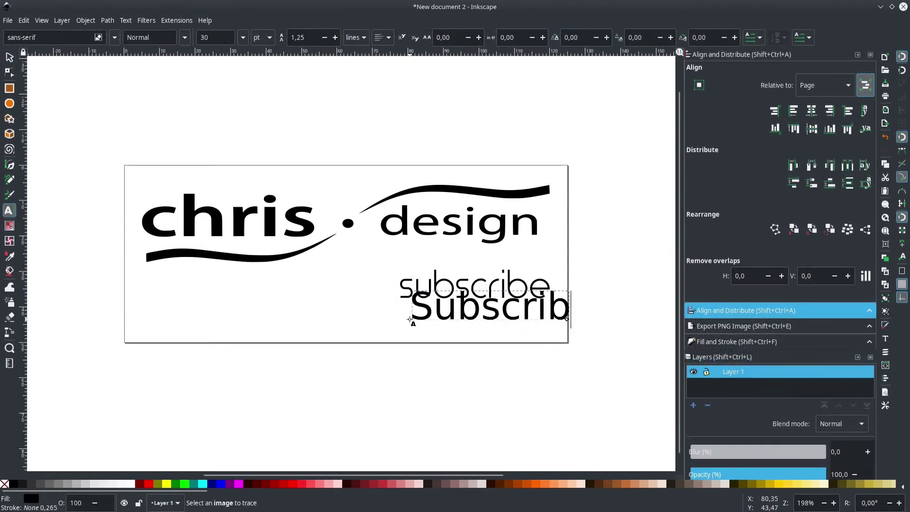
pyautogui.press('Home')
pyautogui.press('Right')
pyautogui.press('BackSpace')
pyautogui.write('s')
pyautogui.press('Escape')
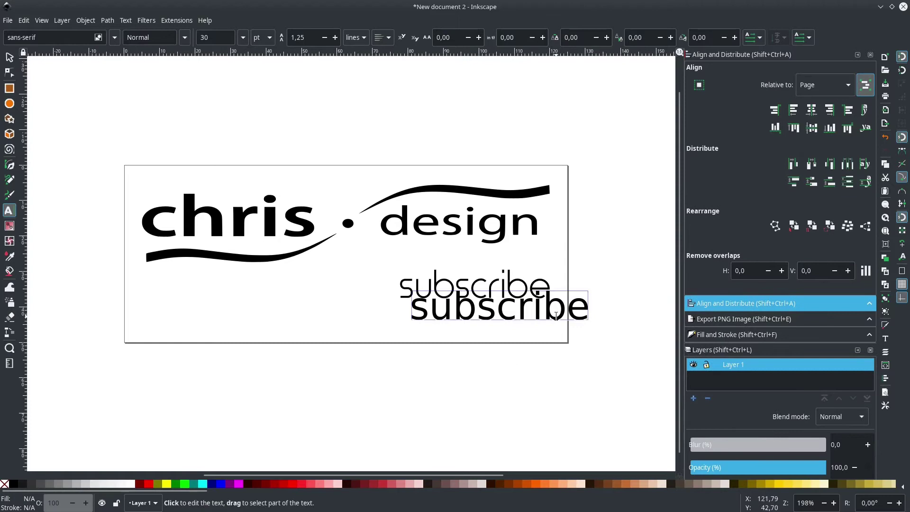
pyautogui.press('s')
pyautogui.moveTo(547, 315); pyautogui.dragTo(509, 330)
pyautogui.click(496, 380)
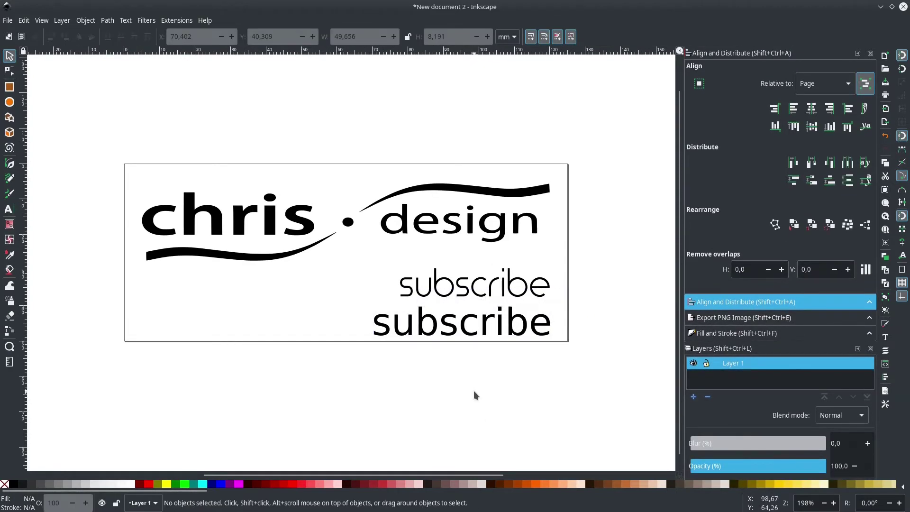
pyautogui.click(176, 20)
pyautogui.click(222, 159)
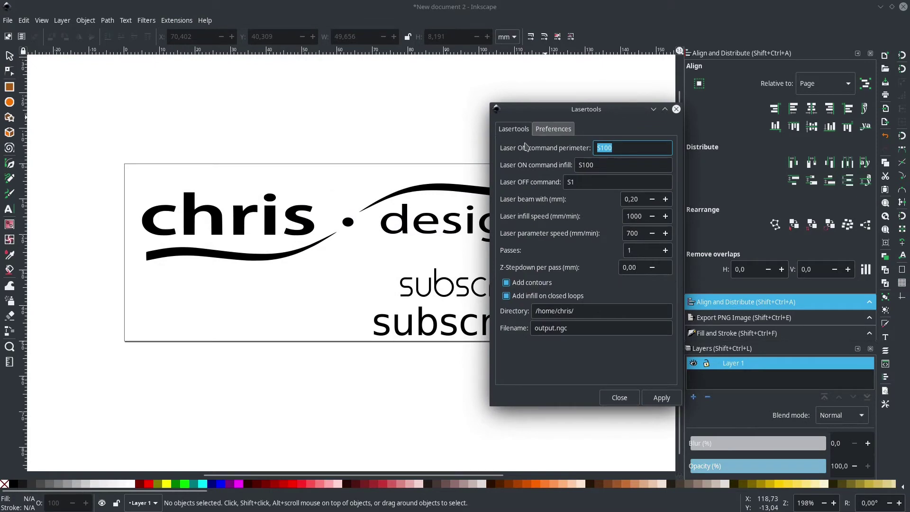
# - Apply the Lasertools export to generate laser G-code for the logo
pyautogui.click(647, 392)
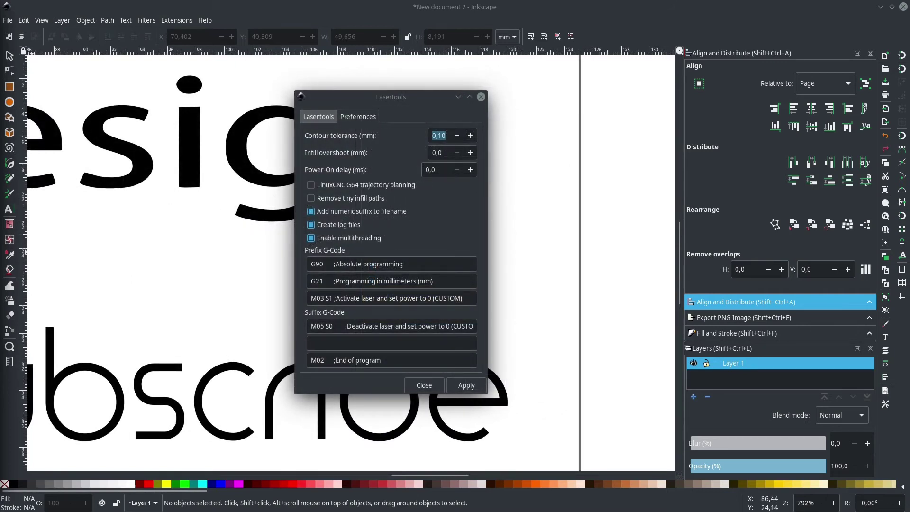
# - Set contour tolerance to 1, generate G-code, and undo the coarse hatching
pyautogui.click(441, 136)
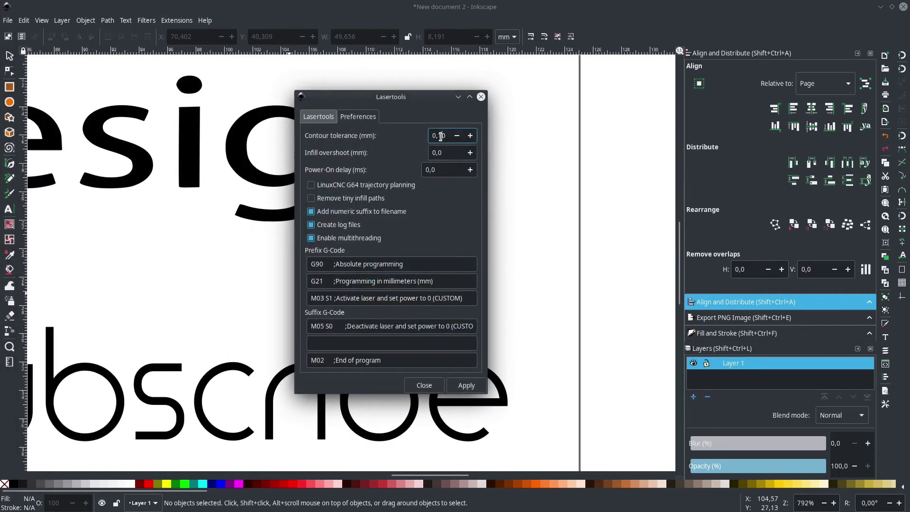
pyautogui.moveTo(446, 136); pyautogui.dragTo(426, 139)
pyautogui.write('1')
pyautogui.press('Tab')
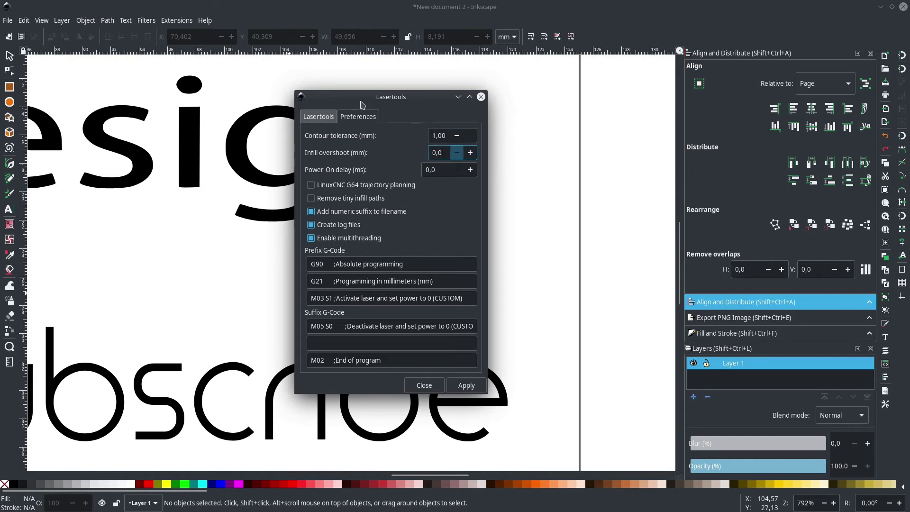
pyautogui.click(319, 116)
pyautogui.click(463, 386)
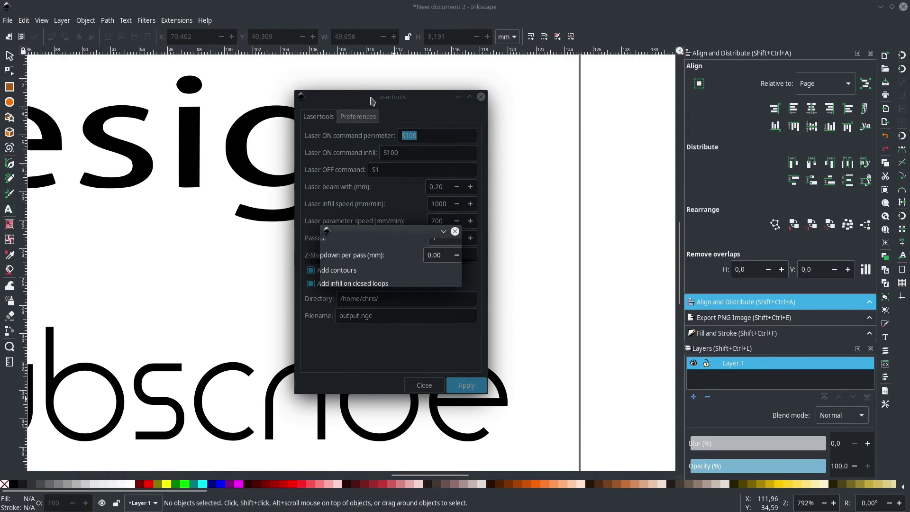
pyautogui.moveTo(355, 98); pyautogui.dragTo(658, 127)
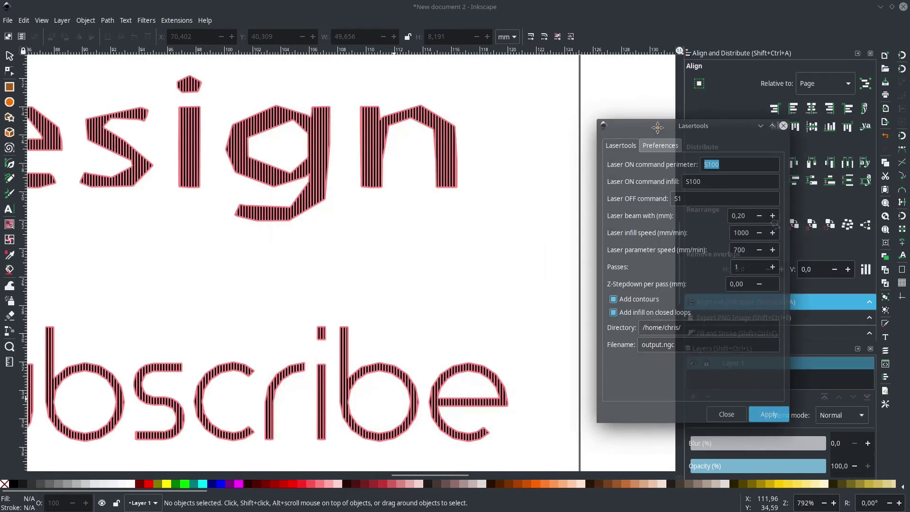
pyautogui.hotkey('ctrl', 'z')
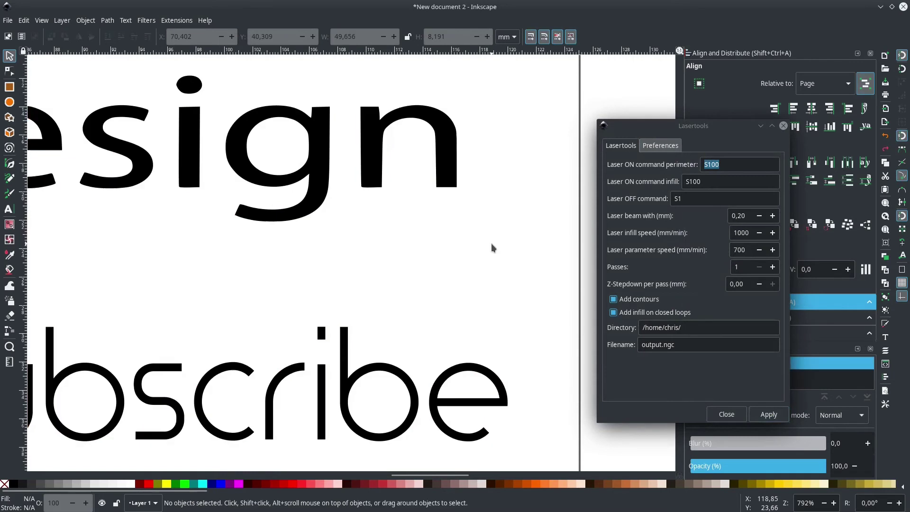
pyautogui.moveTo(688, 124); pyautogui.dragTo(404, 122)
# - Restore contour tolerance to 0,10 and review the G90, G21, M03 prefix and suffix lines
pyautogui.click(369, 142)
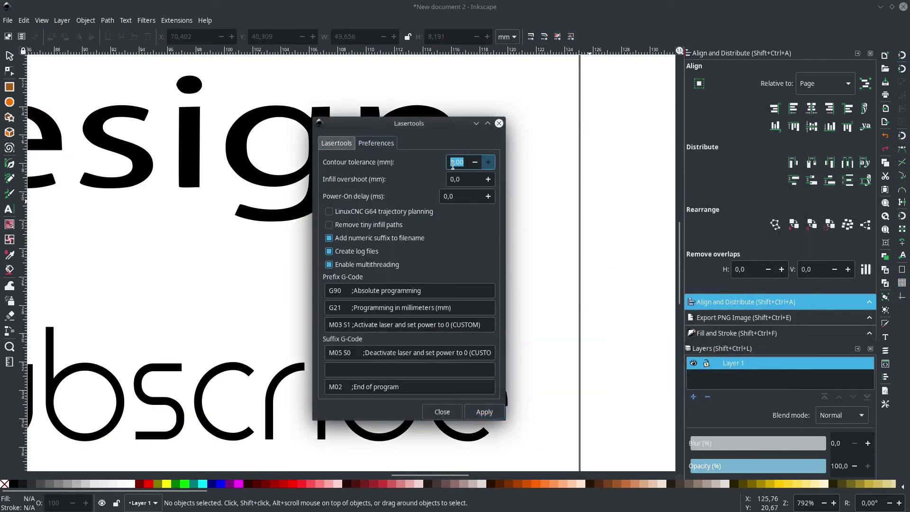
pyautogui.write('0.1')
pyautogui.click(463, 179)
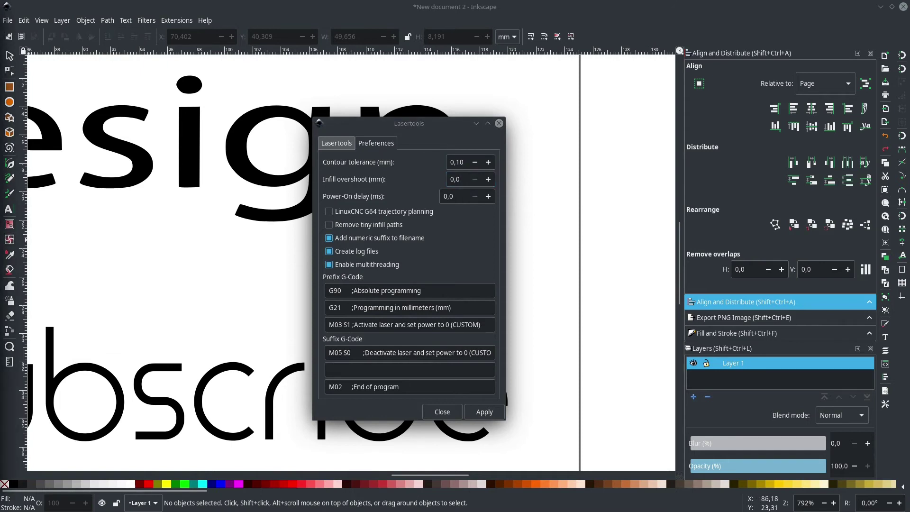
pyautogui.click(443, 291)
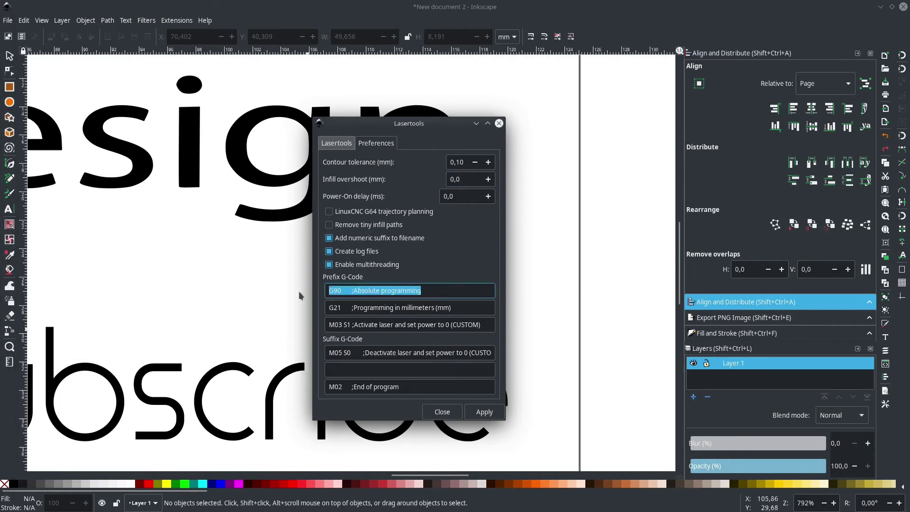
pyautogui.click(453, 307)
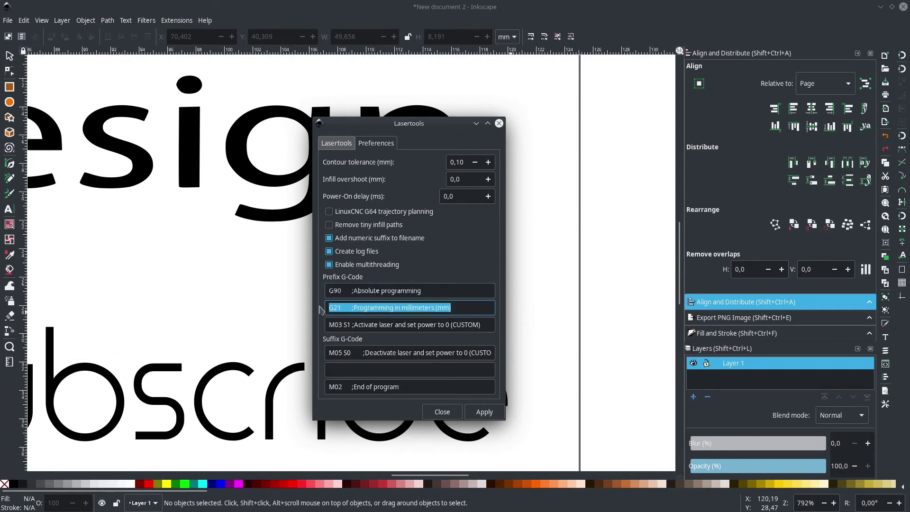
pyautogui.click(485, 326)
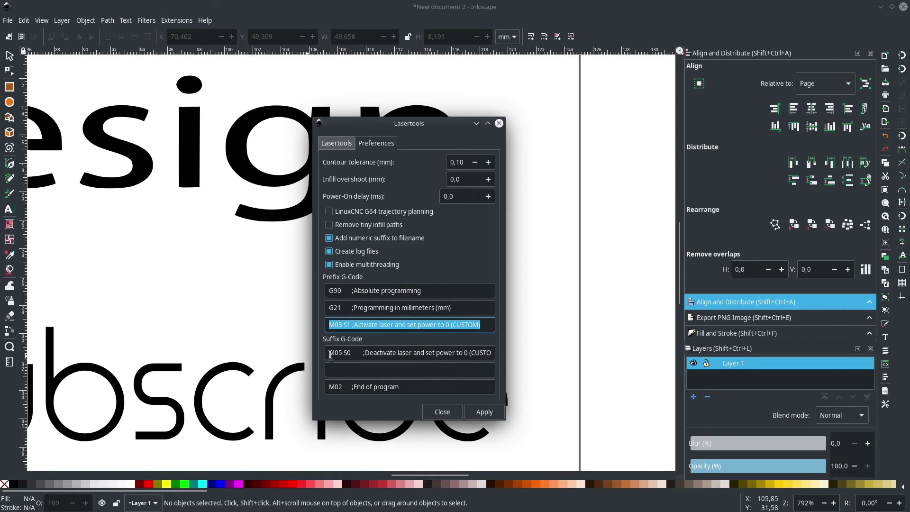
pyautogui.press('Tab')
pyautogui.press('Tab')
pyautogui.press('Tab')
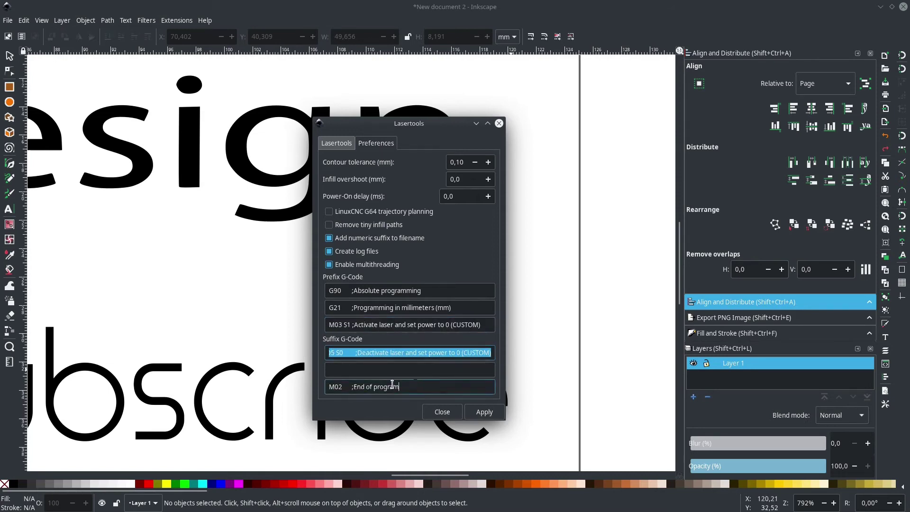
pyautogui.click(439, 373)
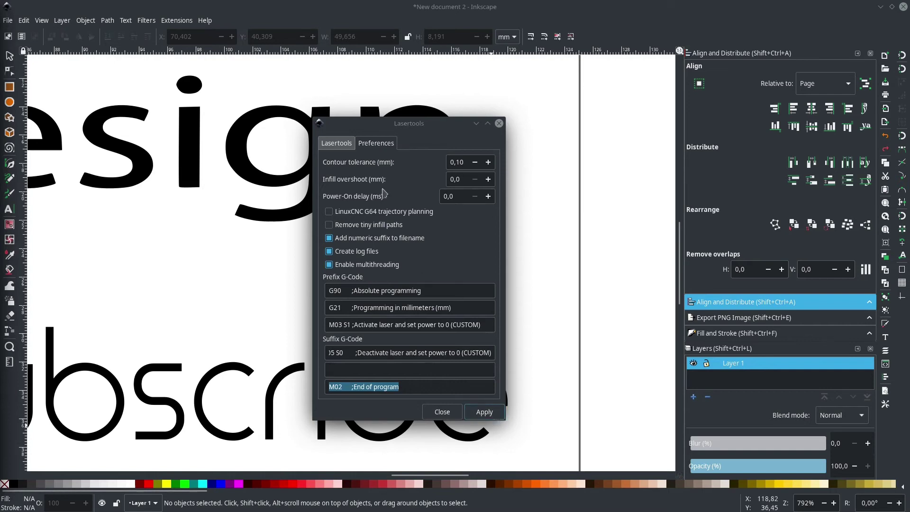
pyautogui.click(338, 143)
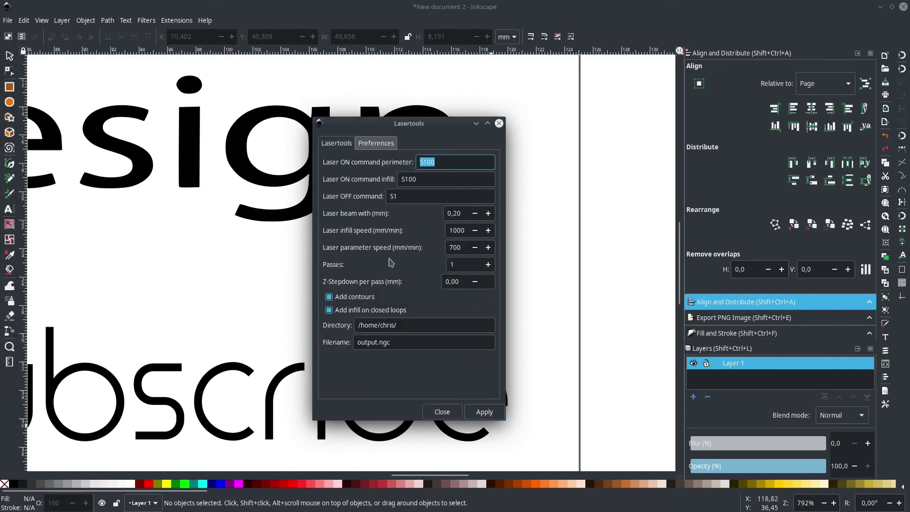
# - Generate the final hatched G-code, close Lasertools, and zoom out to check the hatching
pyautogui.click(488, 418)
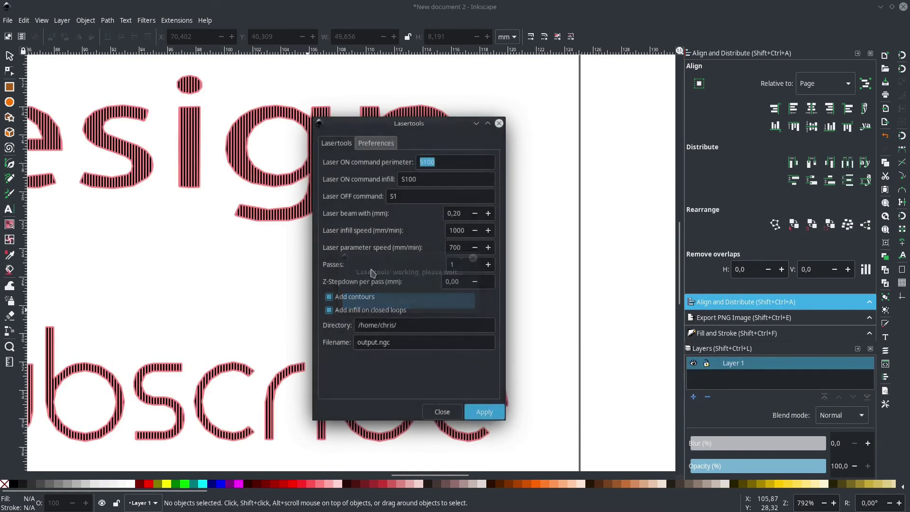
pyautogui.click(499, 123)
pyautogui.keyDown('ctrl'); pyautogui.scroll(-3, 519, 294); pyautogui.keyUp('ctrl')
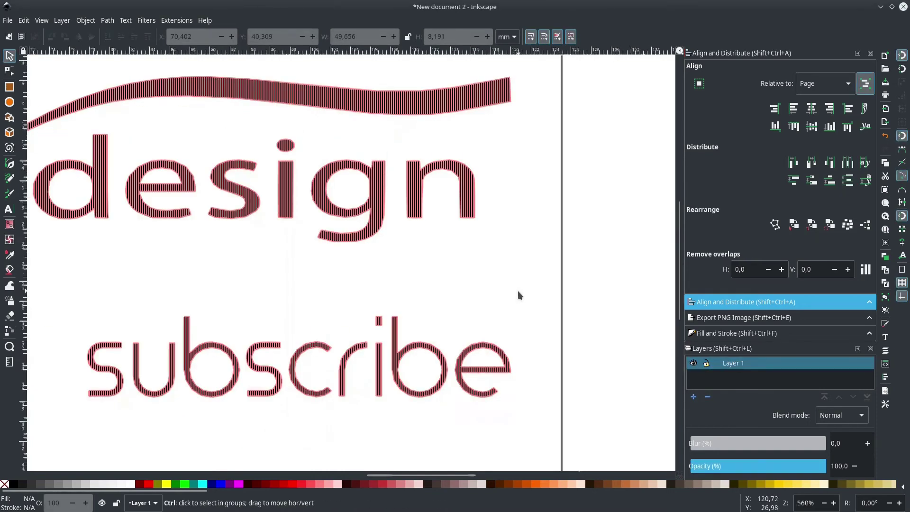
pyautogui.keyDown('ctrl'); pyautogui.scroll(-2, 519, 295); pyautogui.keyUp('ctrl')
pyautogui.keyDown('ctrl'); pyautogui.scroll(2, 380, 300); pyautogui.keyUp('ctrl')
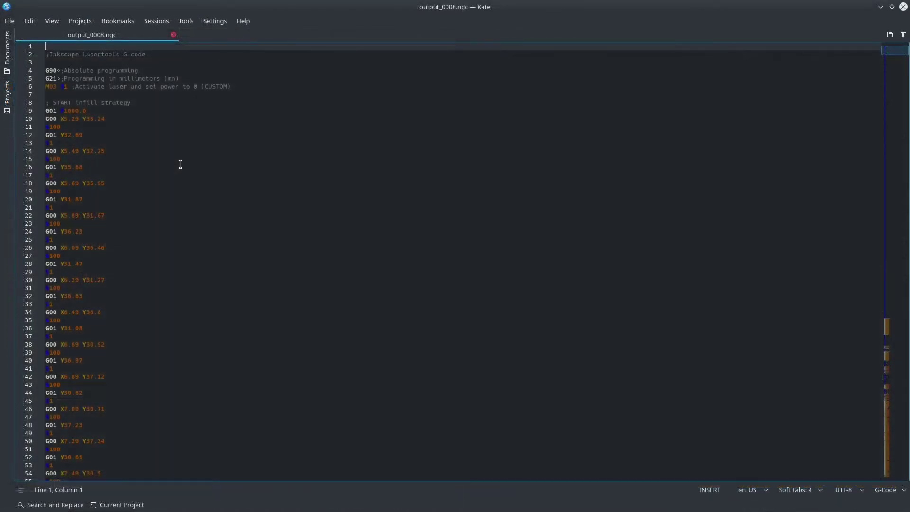
# - Scroll through the G00/G01 laser moves in output_0008.ngc
pyautogui.scroll(-20, 180, 164)
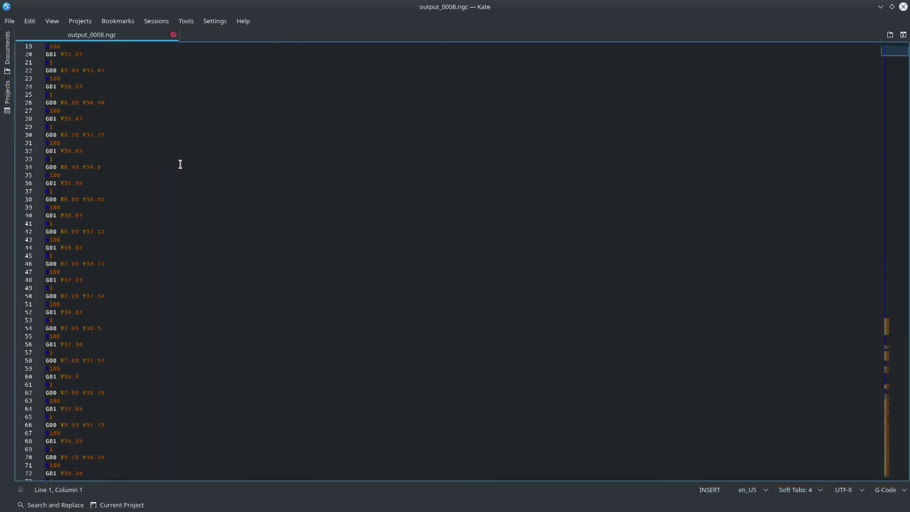
pyautogui.scroll(-5, 190, 164)
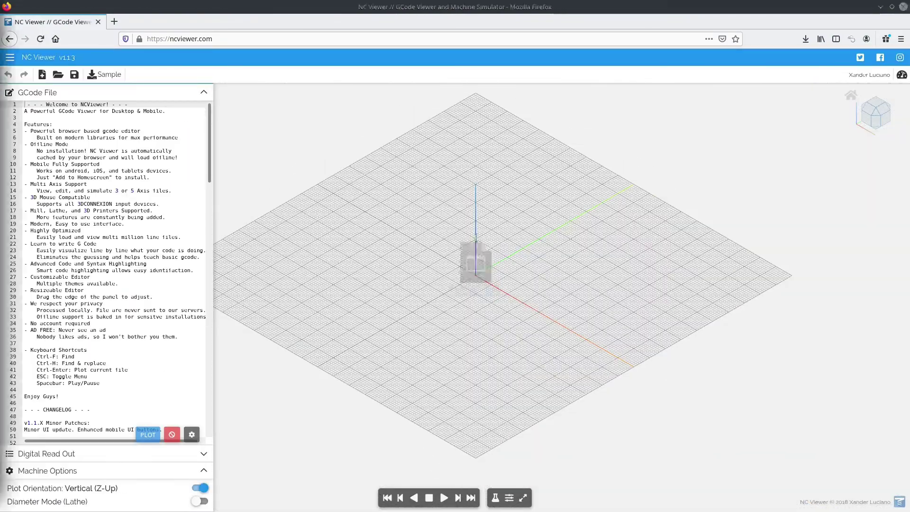
# - Load output_0008.ngc into NC Viewer, orient a top-down view, and play the toolpath simulation
pyautogui.moveTo(225, 154); pyautogui.dragTo(97, 317)
pyautogui.moveTo(389, 269); pyautogui.dragTo(514, 339)
pyautogui.scroll(3, 514, 339)
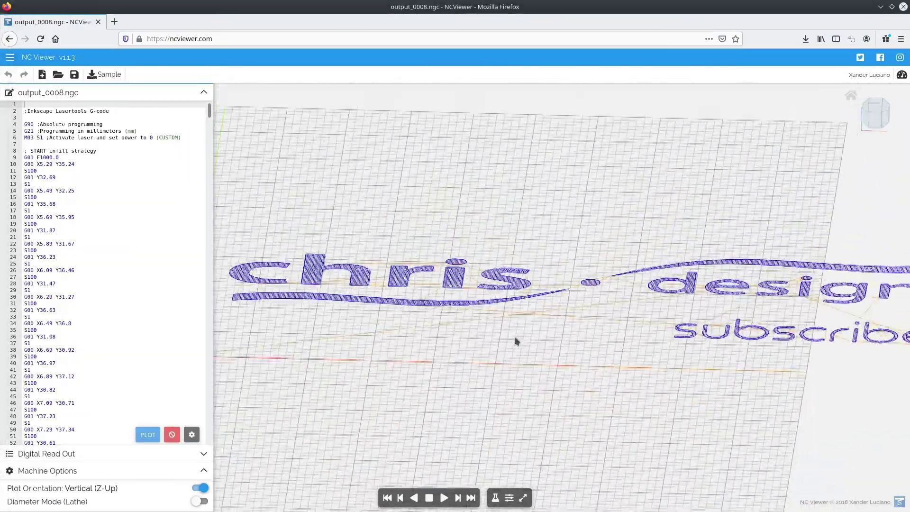
pyautogui.click(849, 262)
pyautogui.click(849, 262)
pyautogui.moveTo(848, 263); pyautogui.dragTo(459, 168)
pyautogui.click(444, 498)
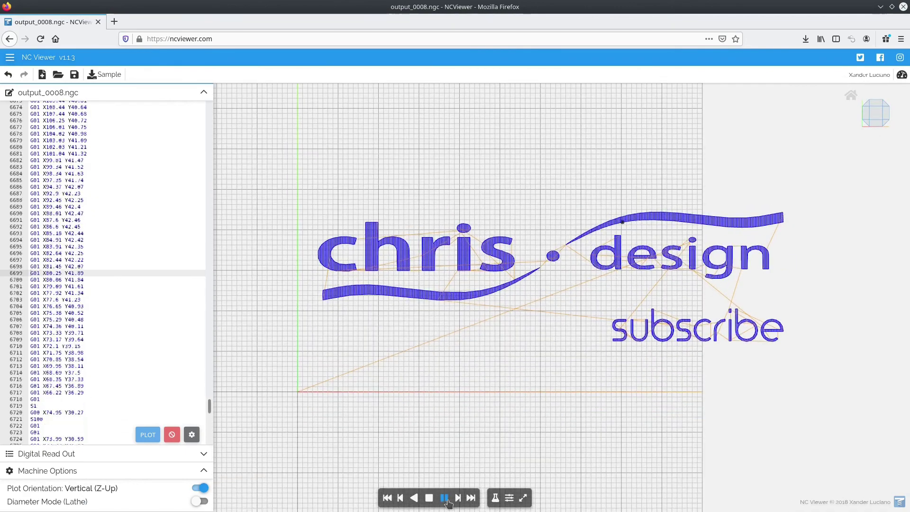
pyautogui.moveTo(607, 446); pyautogui.dragTo(709, 370)
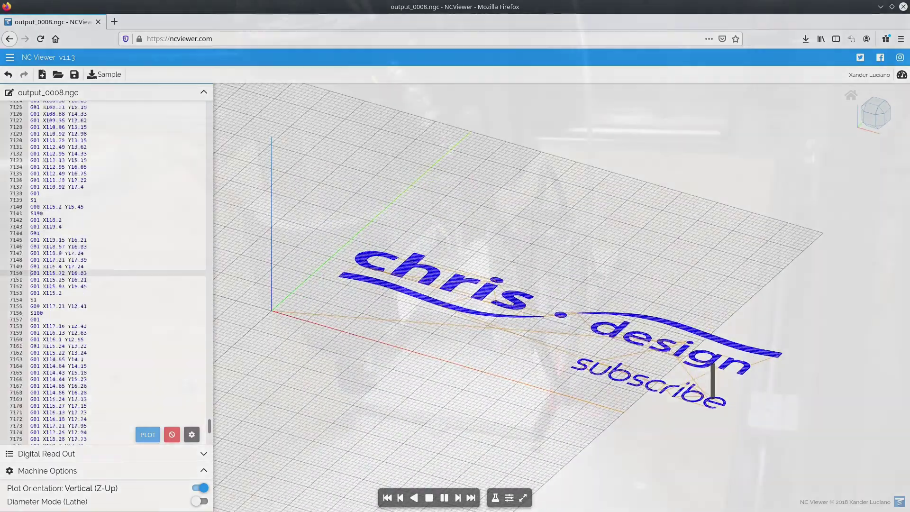